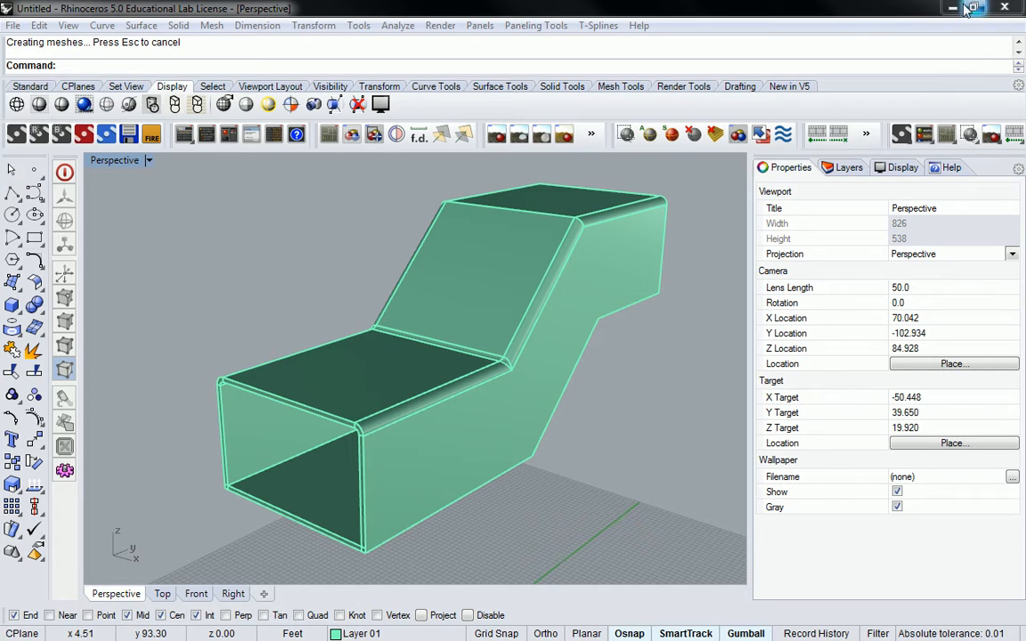
Step: Turn on the Base layer to display its profile rectangles and reference volumes
click(846, 168)
right_drag(703, 236, 536, 220)
click(869, 219)
scroll(535, 220, down, 6)
shift+right_drag(630, 263, 591, 263)
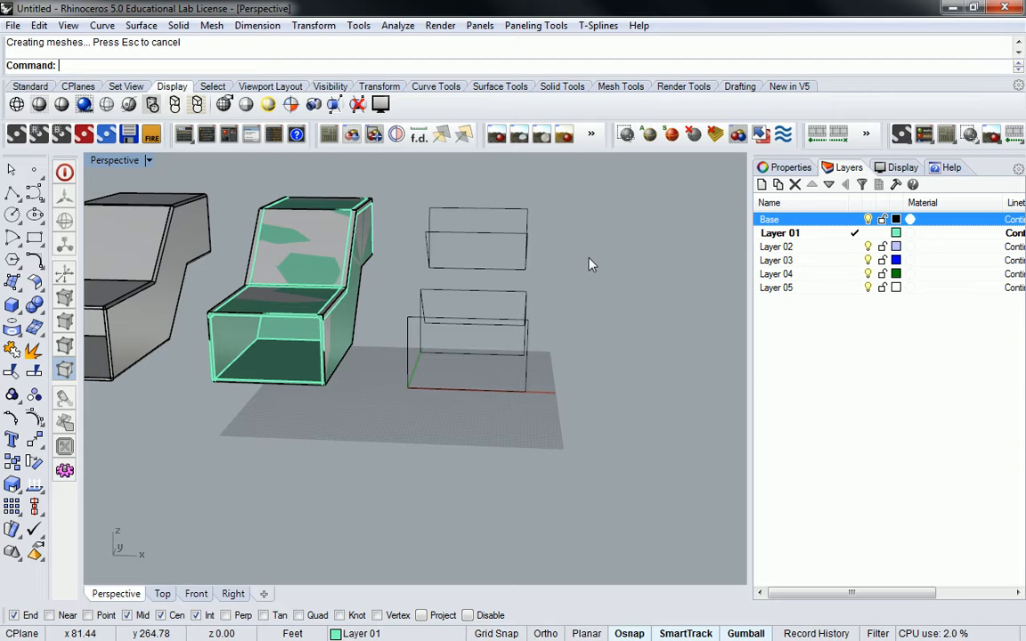
scroll(295, 301, up, 6)
right_drag(294, 300, 297, 293)
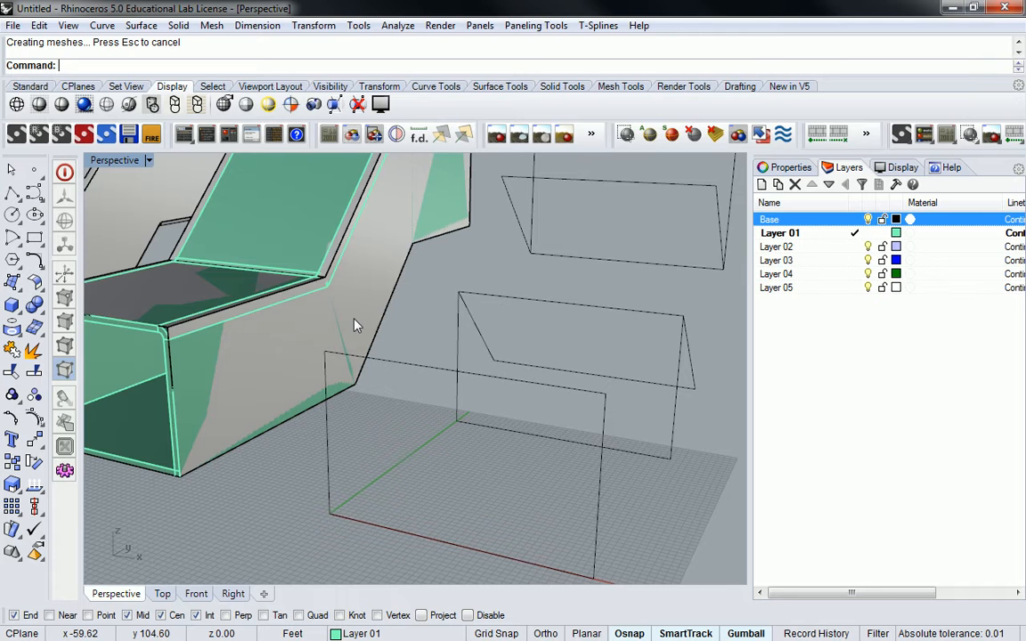
right_drag(355, 324, 486, 244)
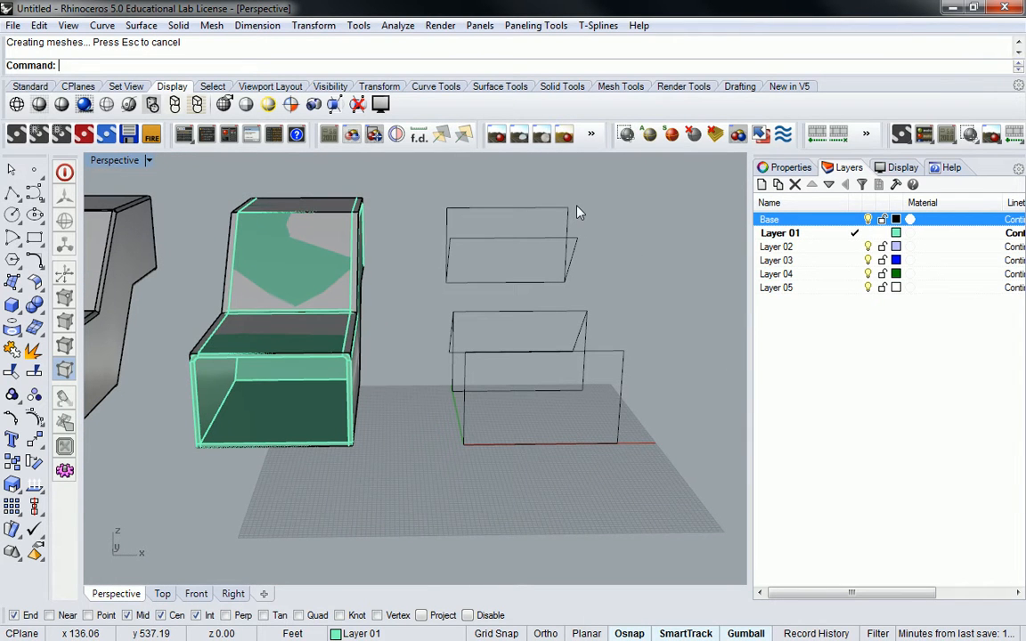
Step: Scale the two upper rectangles in one direction to half their width, using an upper corner as the origin
drag(606, 180, 526, 256)
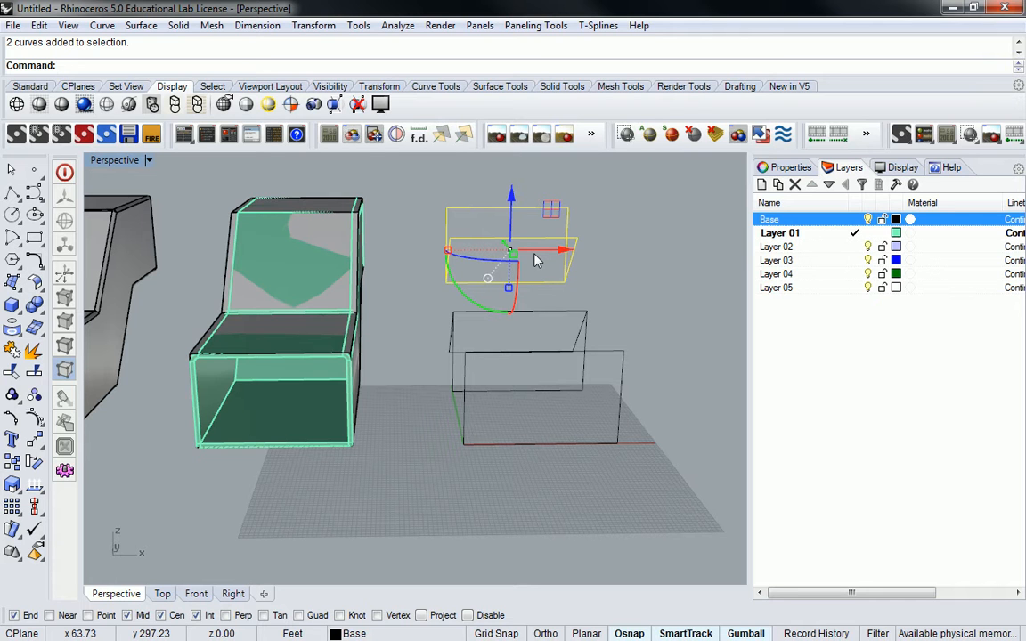
text(Scale1D)
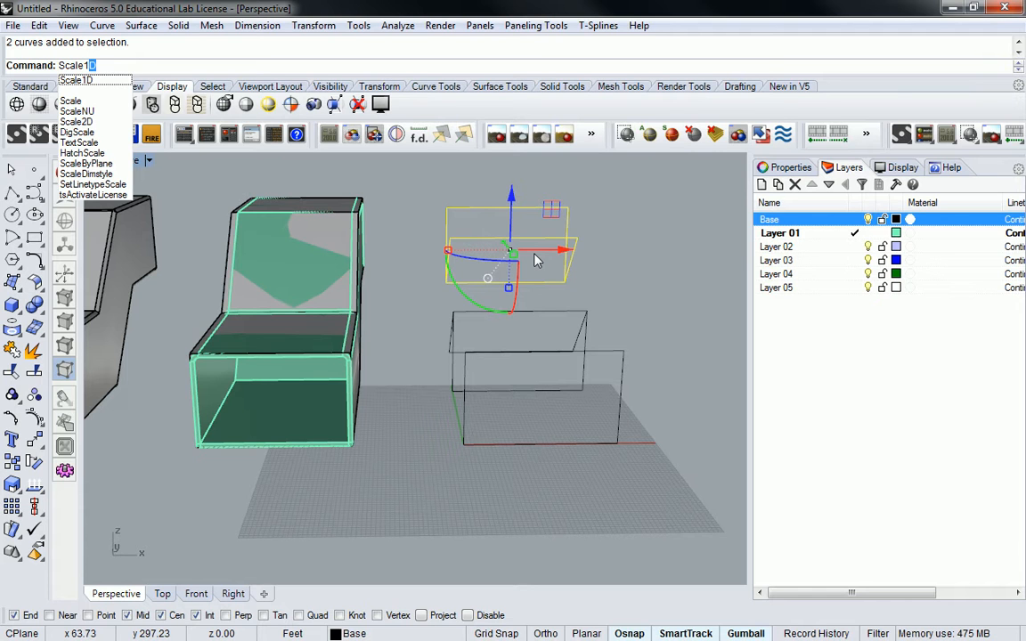
key(Return)
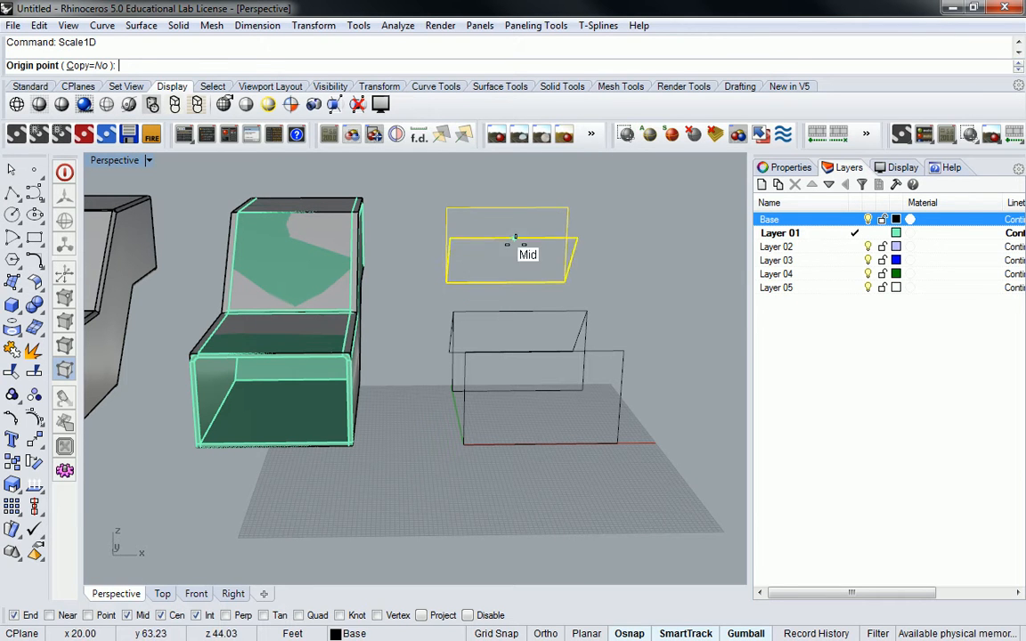
click(445, 207)
click(567, 207)
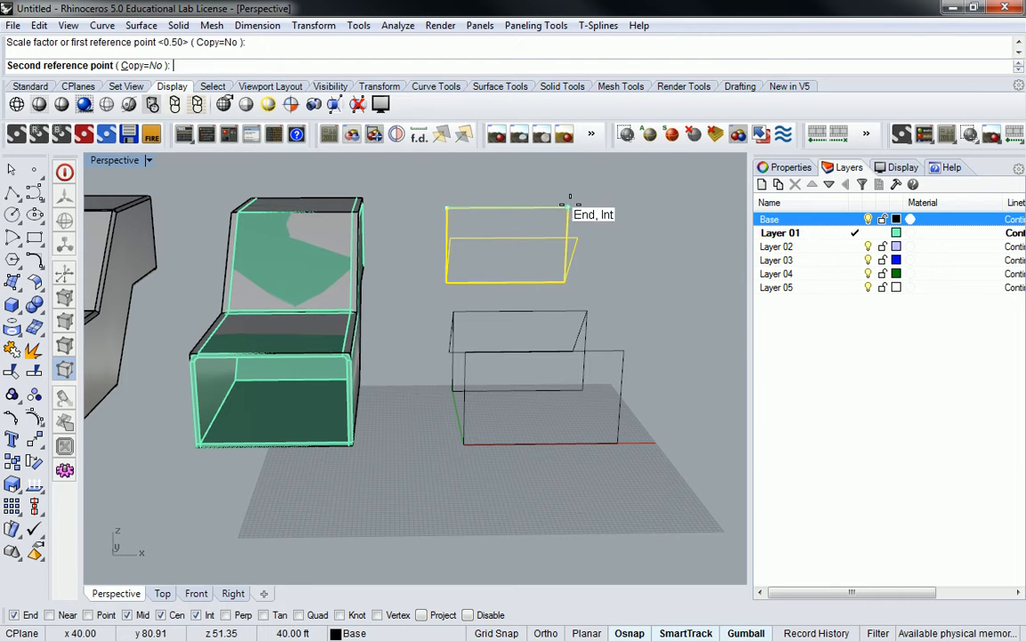
click(507, 208)
Step: Make Base the current layer
right_drag(546, 224, 596, 284)
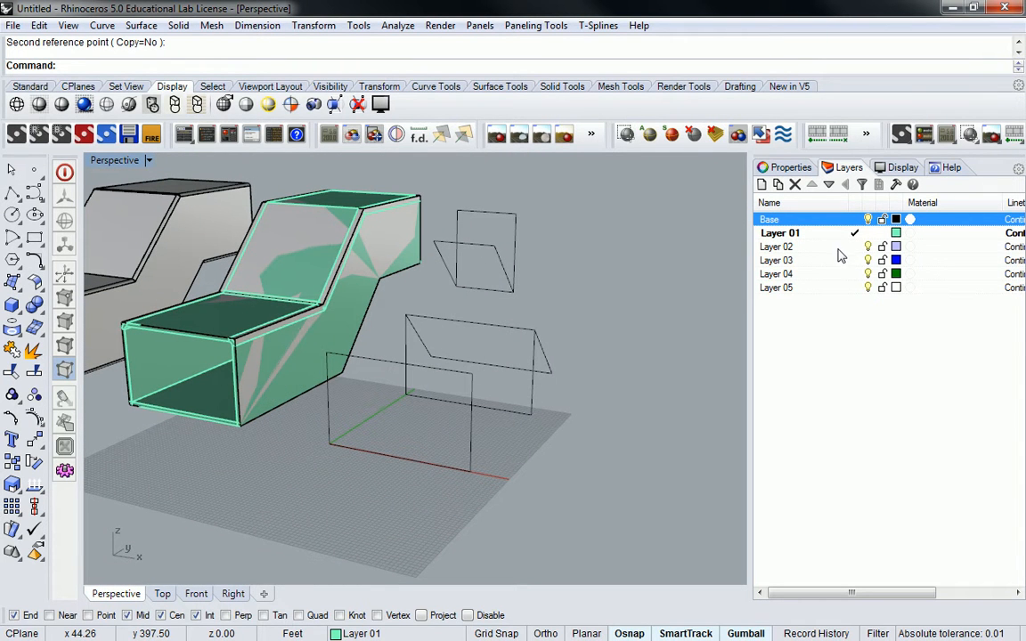
click(768, 219)
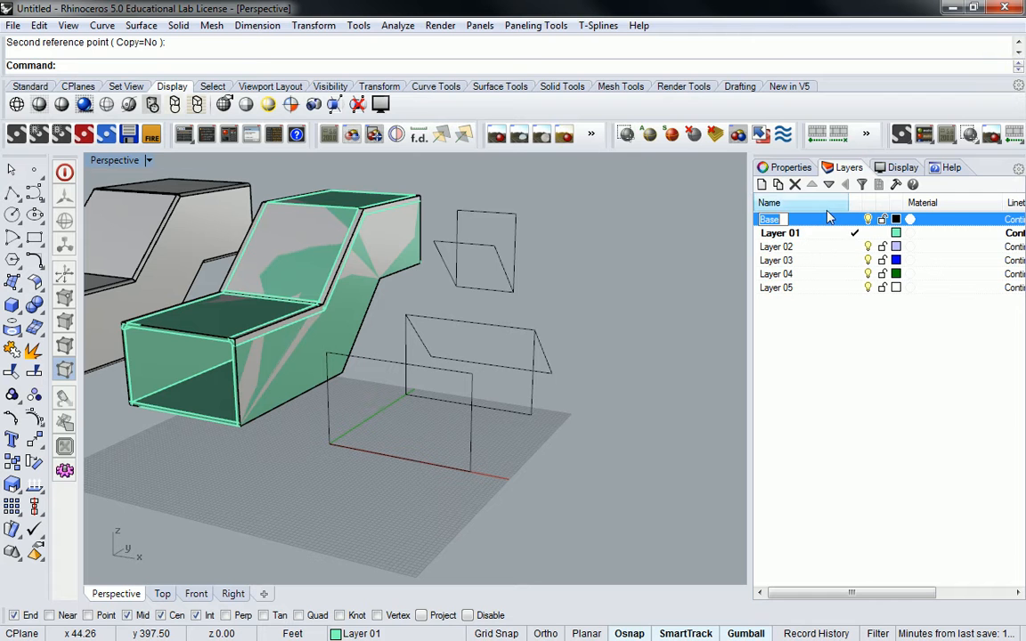
right_drag(601, 284, 582, 309)
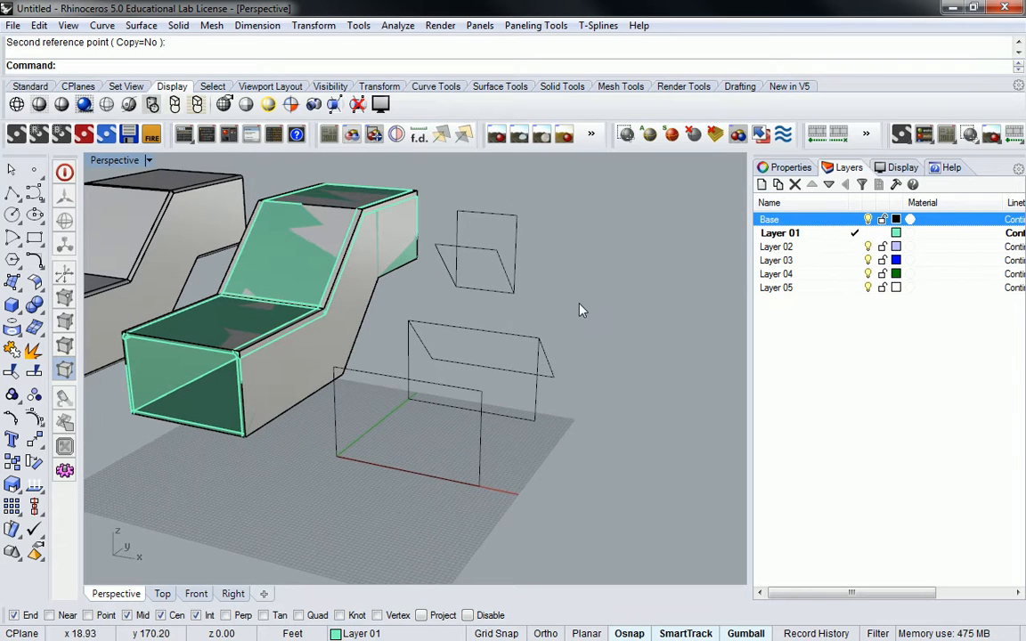
double_click(831, 217)
right_drag(644, 295, 617, 311)
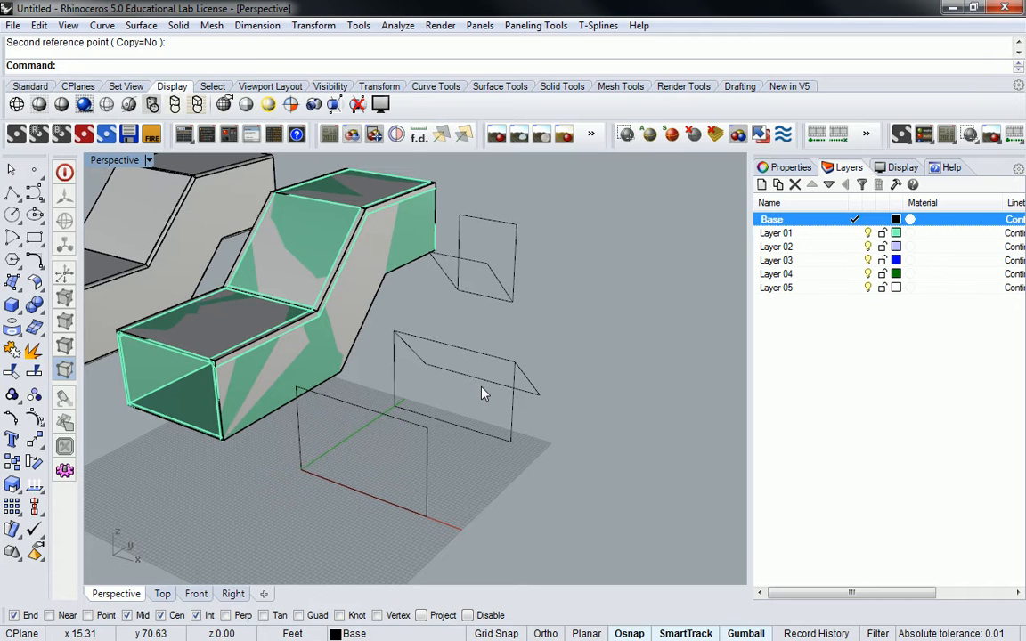
Step: Try a Normal-style loft without simplification between the front and rear vertical lower rectangles, and undo it
mouse_move(520, 360)
right_down()
mouse_move(412, 316)
mouse_move(517, 343)
right_up()
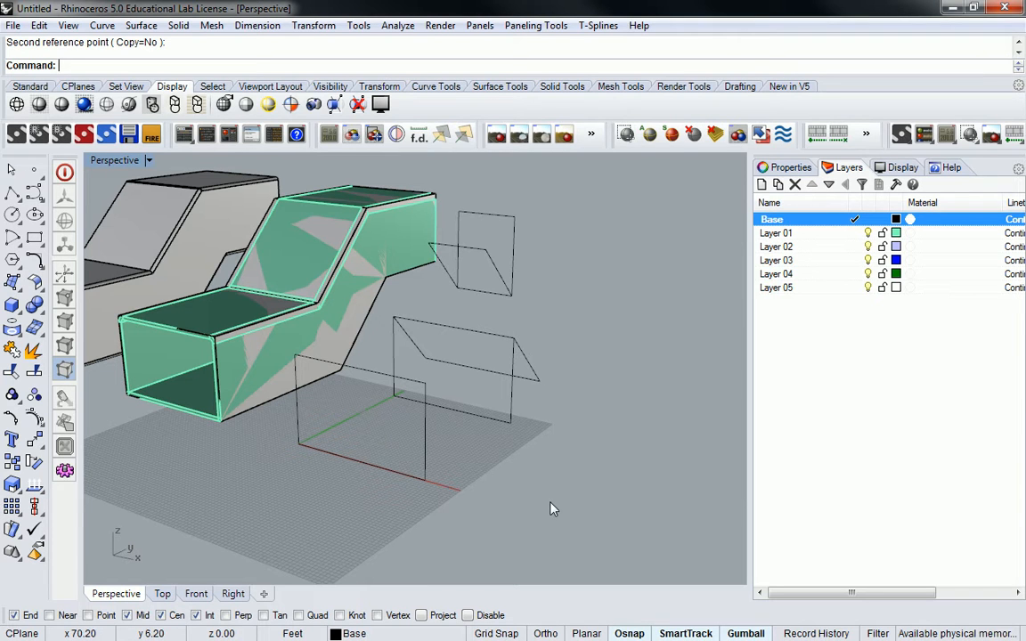
text(Loft)
key(Return)
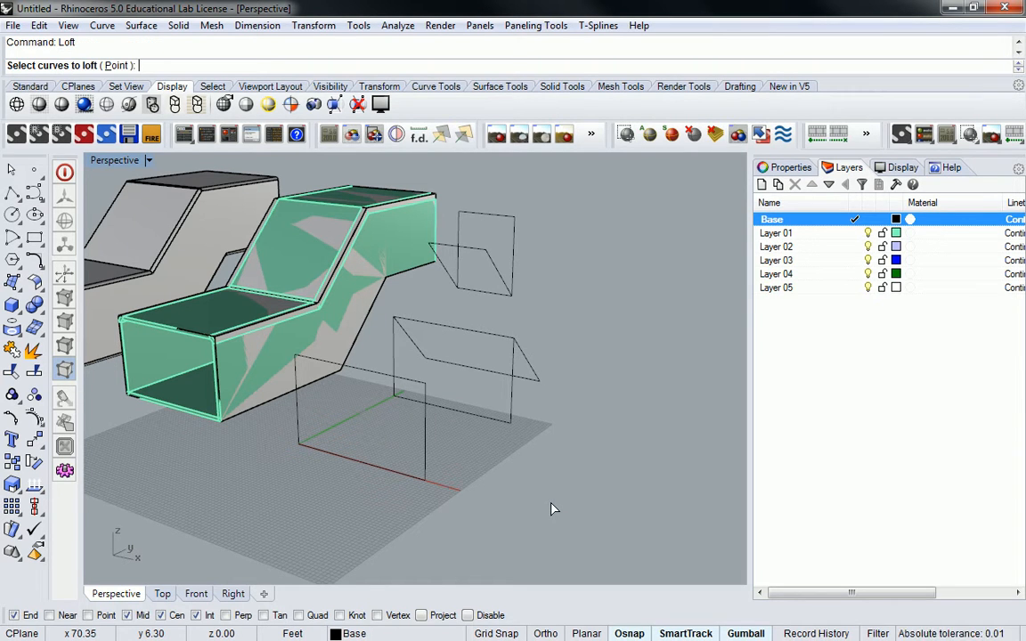
click(425, 463)
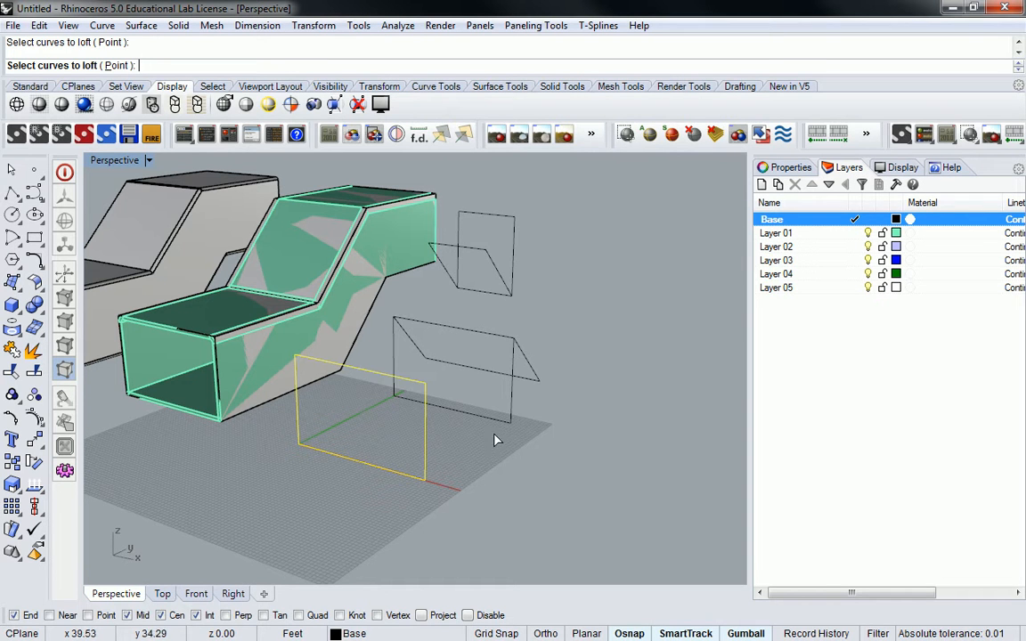
click(512, 423)
key(Return)
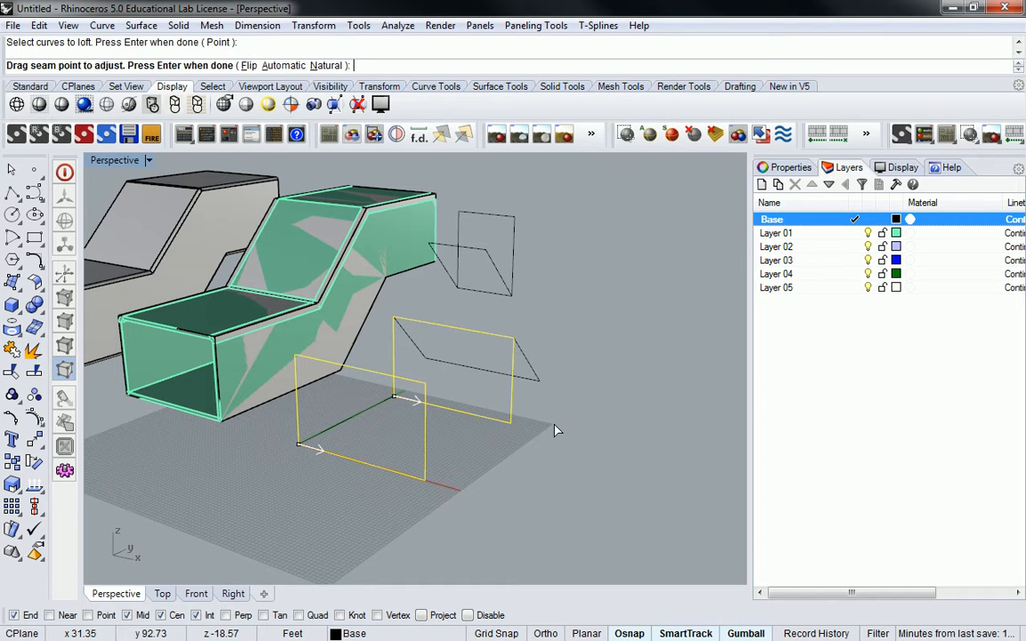
right_drag(507, 420, 418, 445)
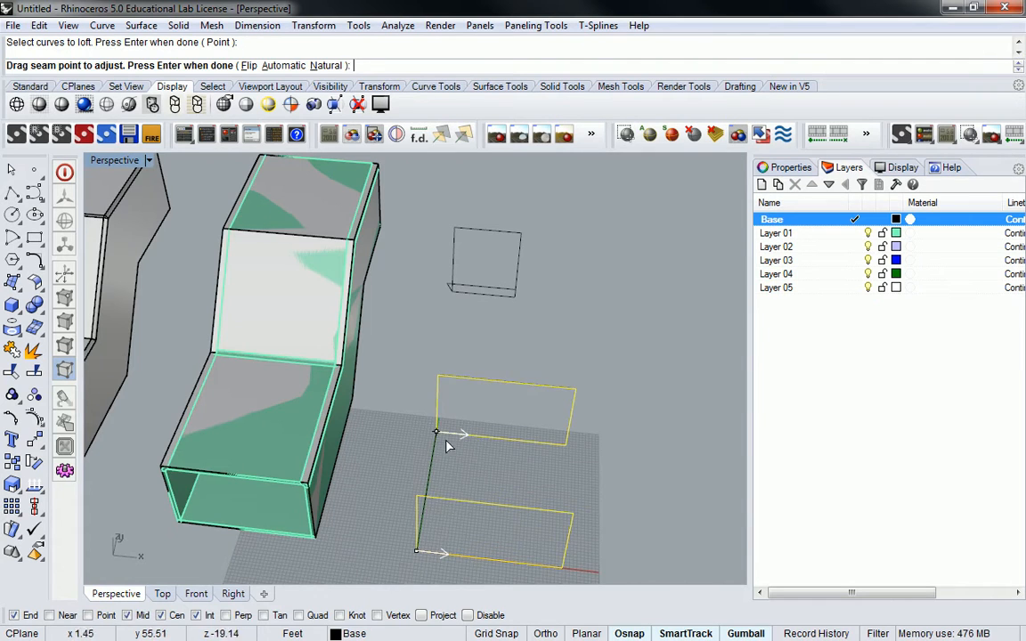
shift+right_drag(473, 472, 426, 410)
key(Return)
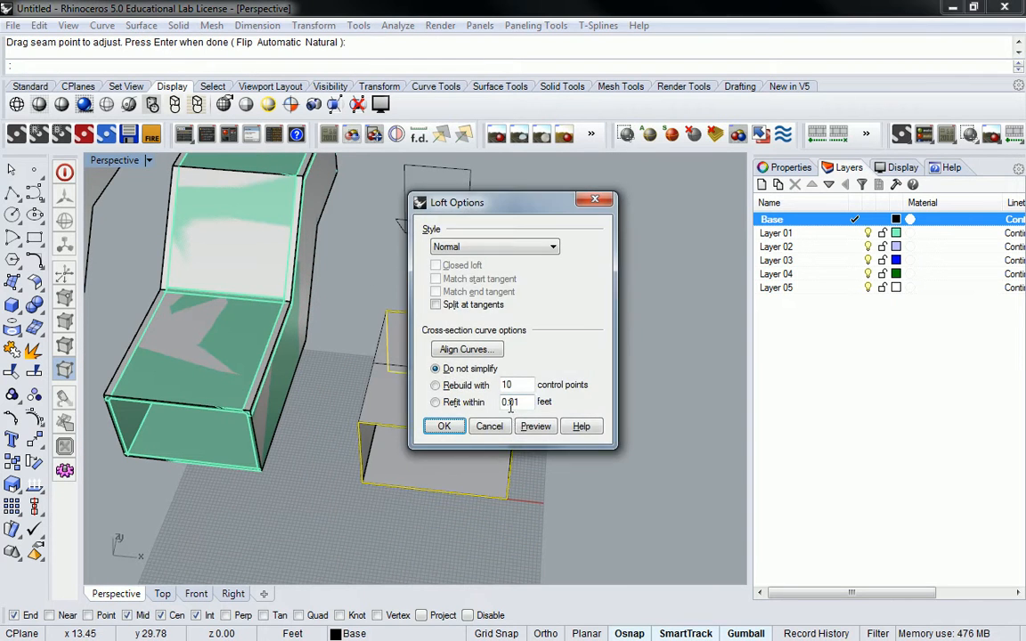
click(442, 426)
right_drag(508, 401, 369, 304)
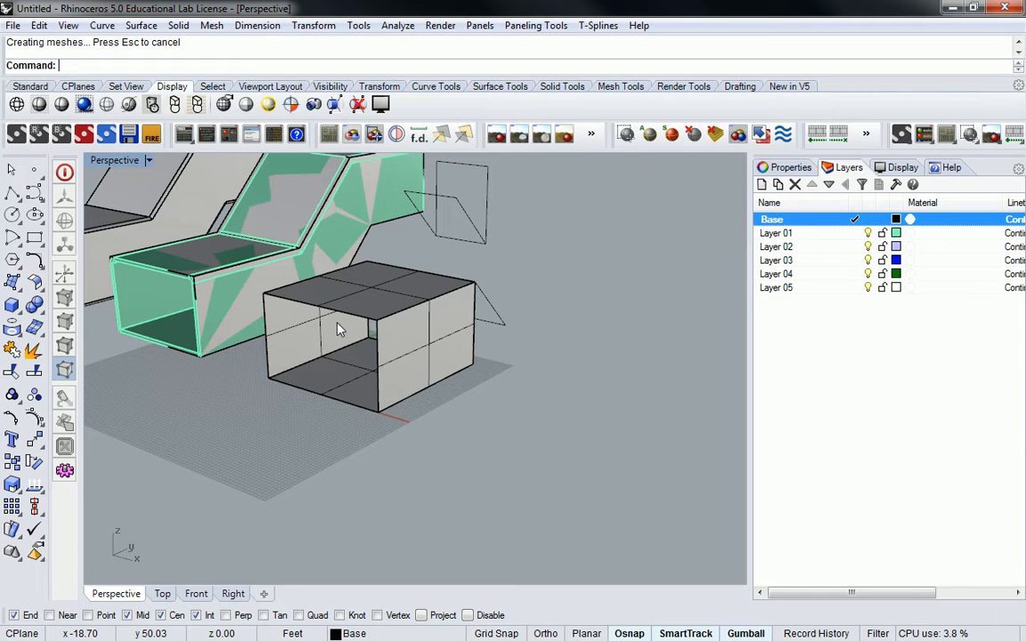
key(ctrl+z)
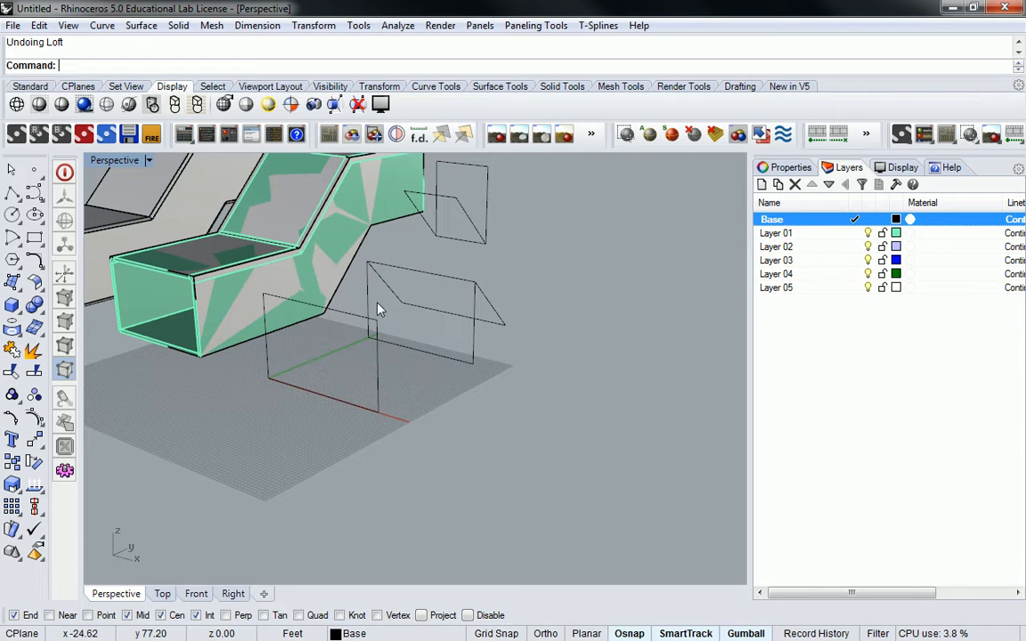
Step: Try rotating the rear vertical lower rectangle within its plane and lofting it with the front rectangle, using the Normal style
click(473, 343)
drag(401, 366, 482, 359)
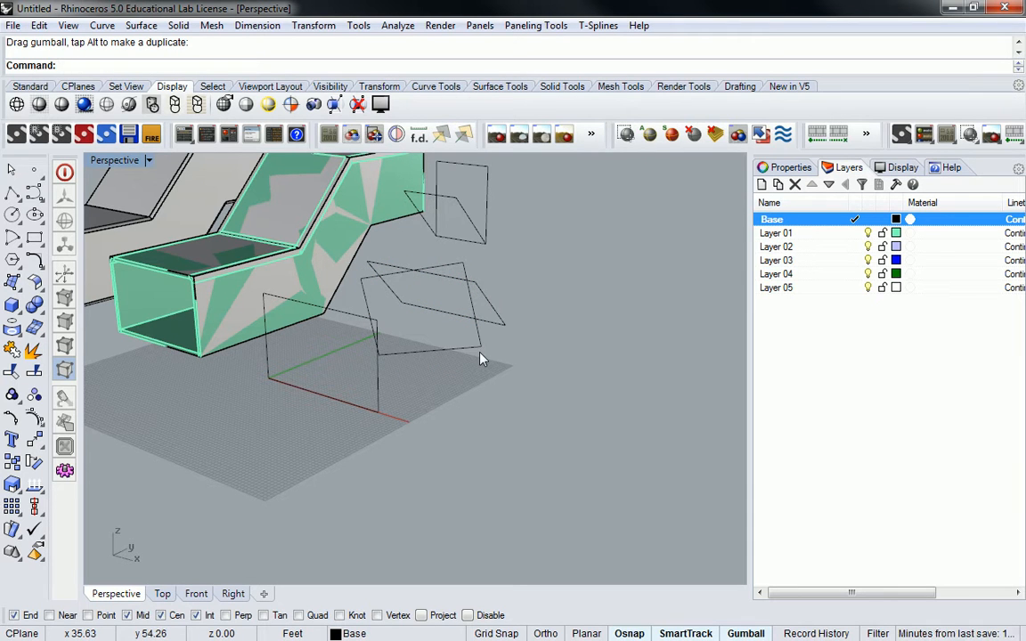
text(loft)
key(Return)
drag(429, 446, 339, 339)
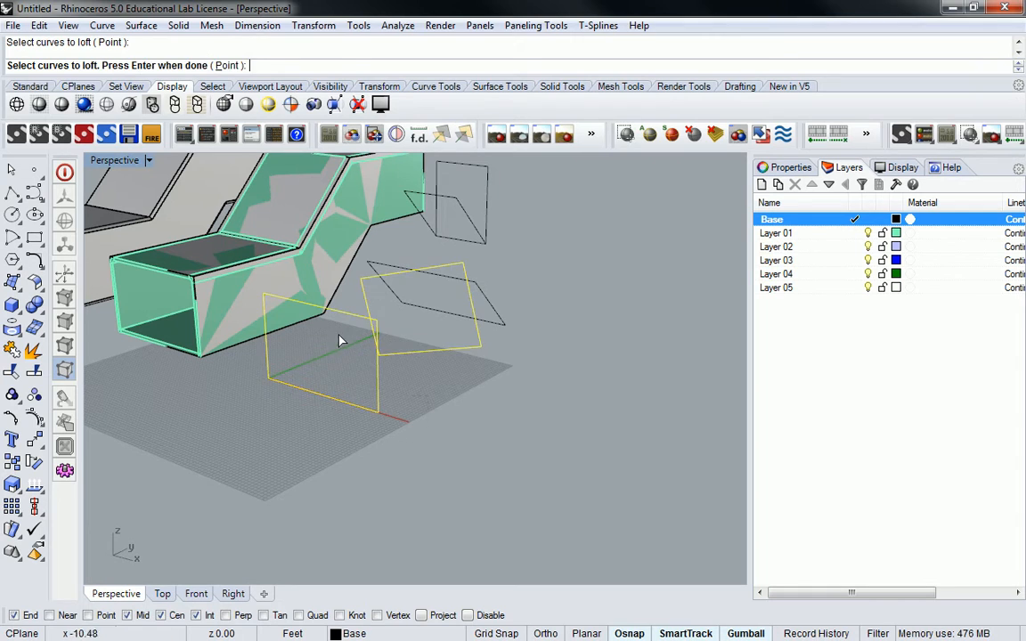
key(Return)
key(Return)
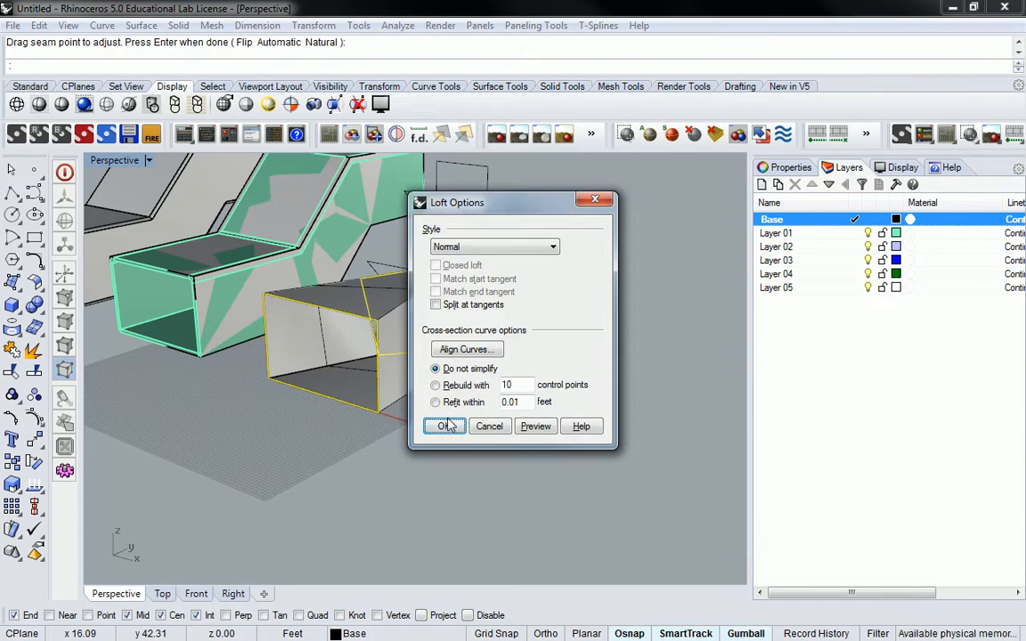
click(425, 425)
mouse_move(338, 305)
right_down()
mouse_move(519, 318)
mouse_move(406, 300)
mouse_move(339, 308)
right_up()
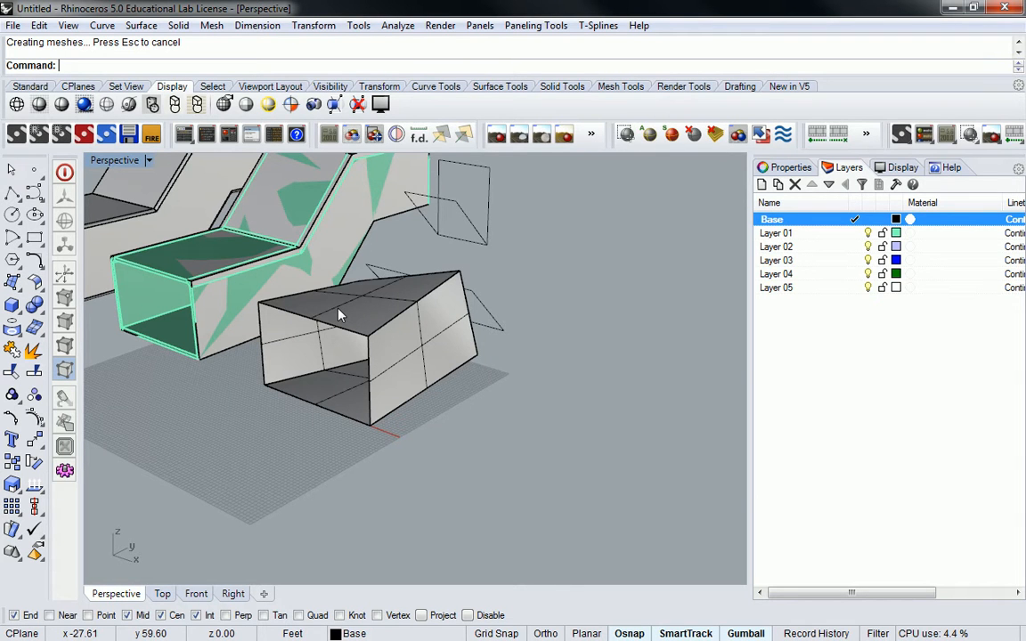
Step: Undo the trial loft and the rotation of the rear rectangle, and clear the selection
key(ctrl+x)
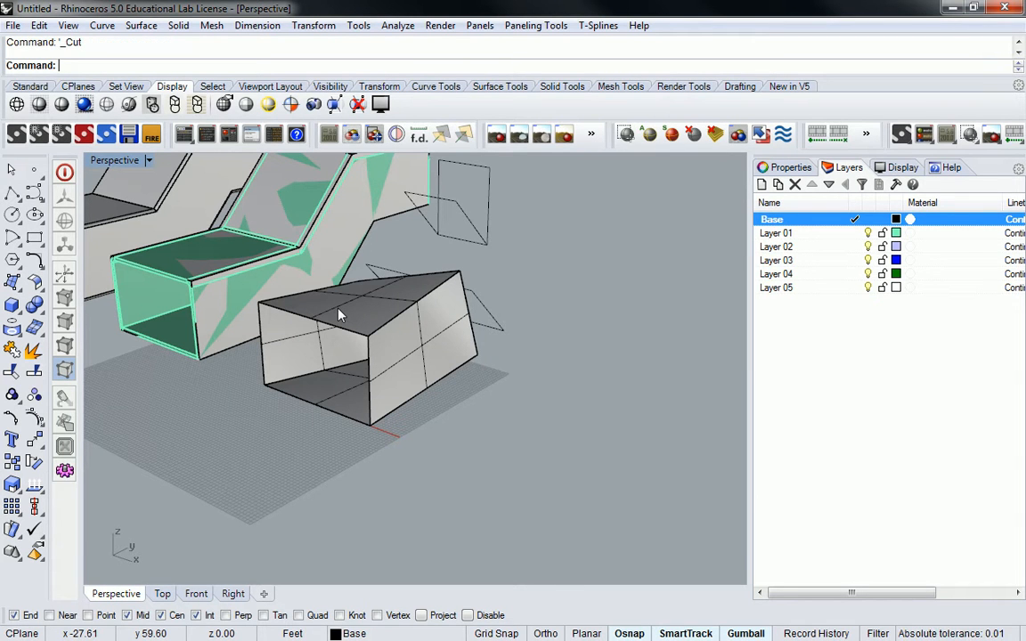
key(ctrl+z)
key(ctrl+z)
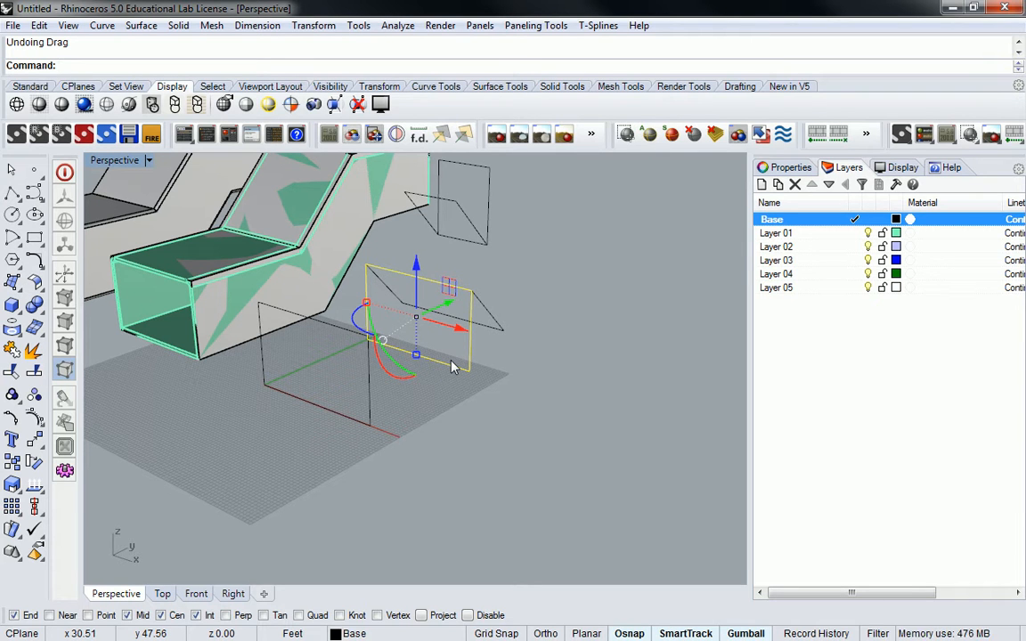
key(Escape)
Step: Loft the front and rear vertical lower rectangles into the open-ended lower box
drag(481, 508, 341, 358)
text(Loft)
key(Return)
key(Return)
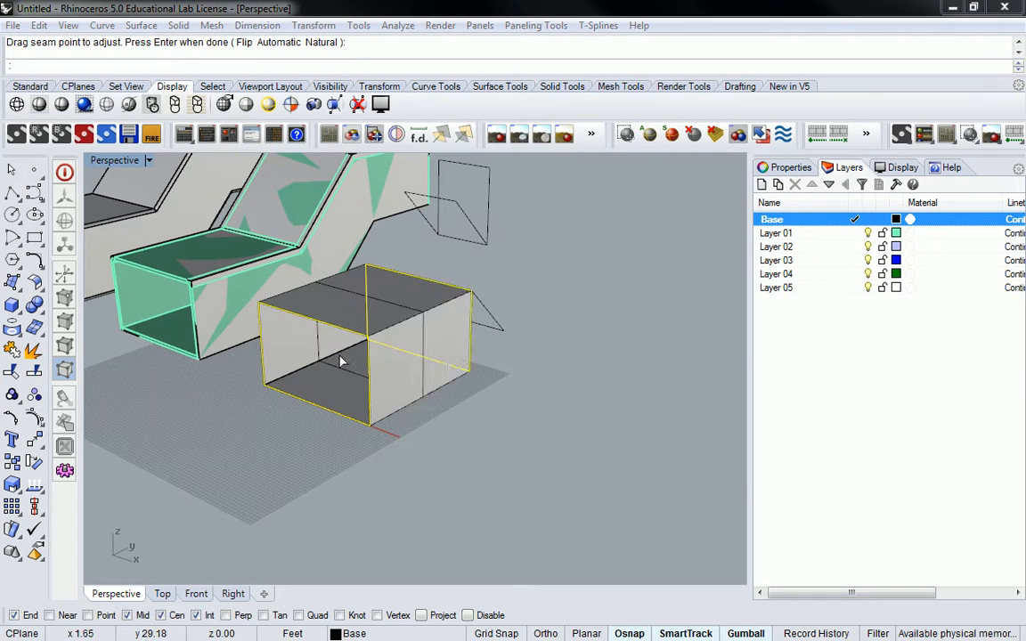
click(439, 491)
Step: Loft the two tilted rectangles between the lower box and the upper vertical rectangle into the sloping middle volume
right_drag(481, 248, 547, 375)
click(447, 264)
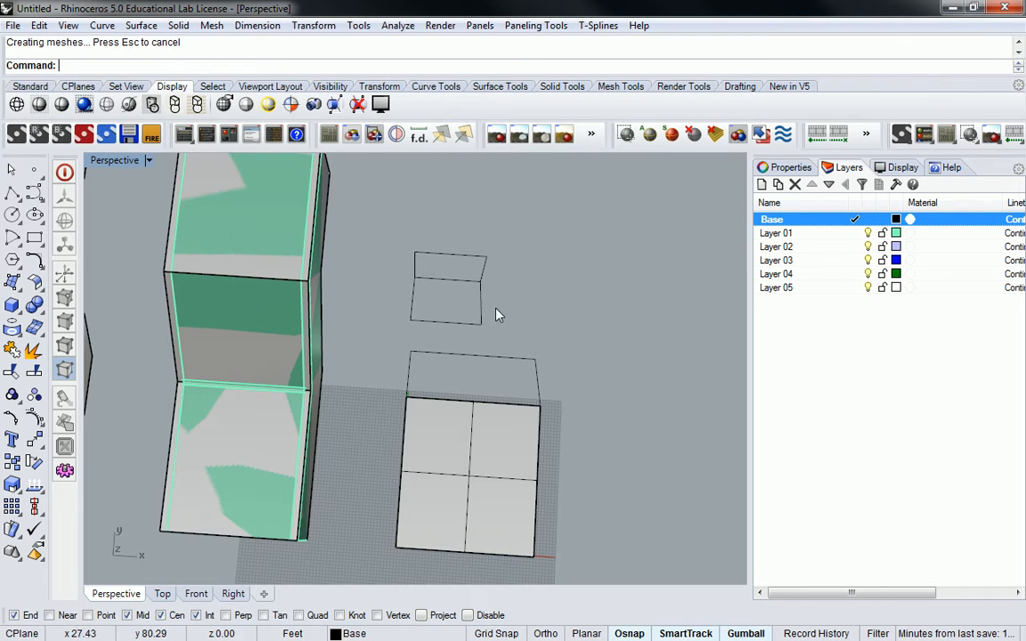
drag(499, 308, 446, 359)
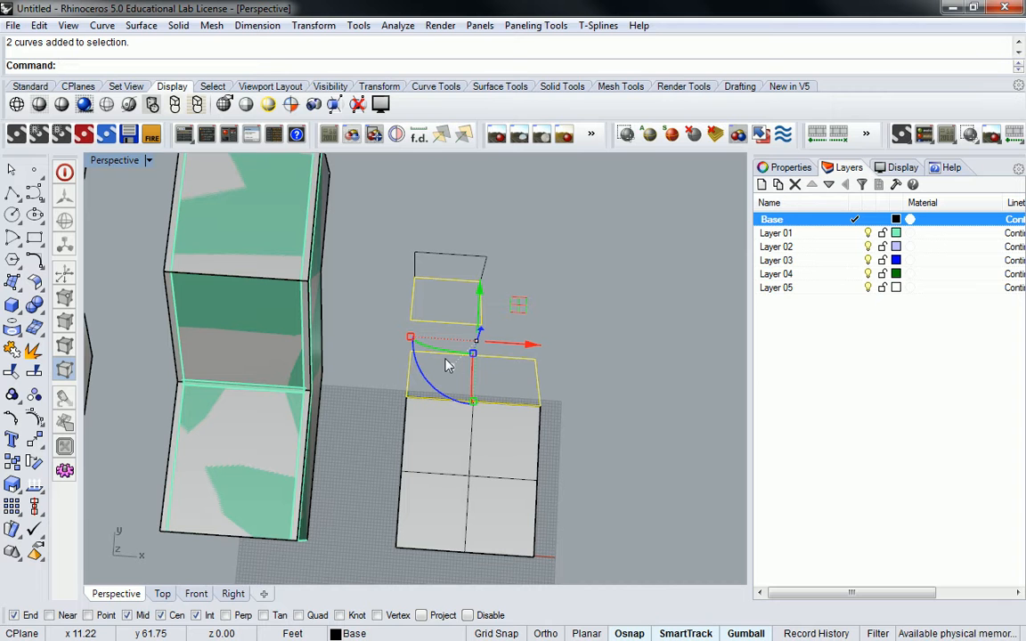
text(Loft)
key(Return)
right_drag(452, 348, 420, 297)
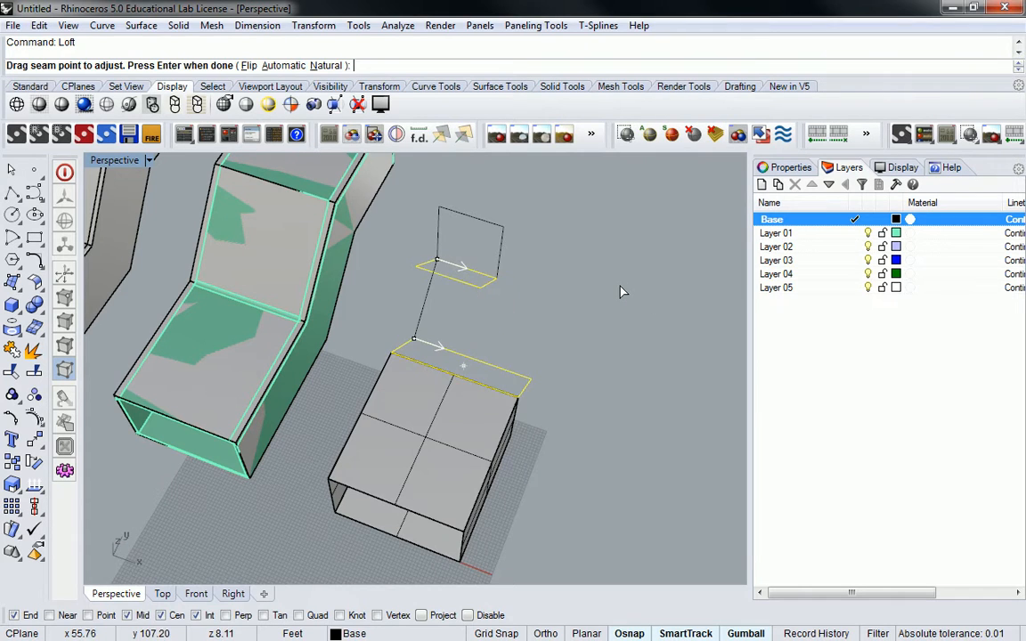
key(Return)
click(444, 425)
right_drag(570, 309, 428, 259)
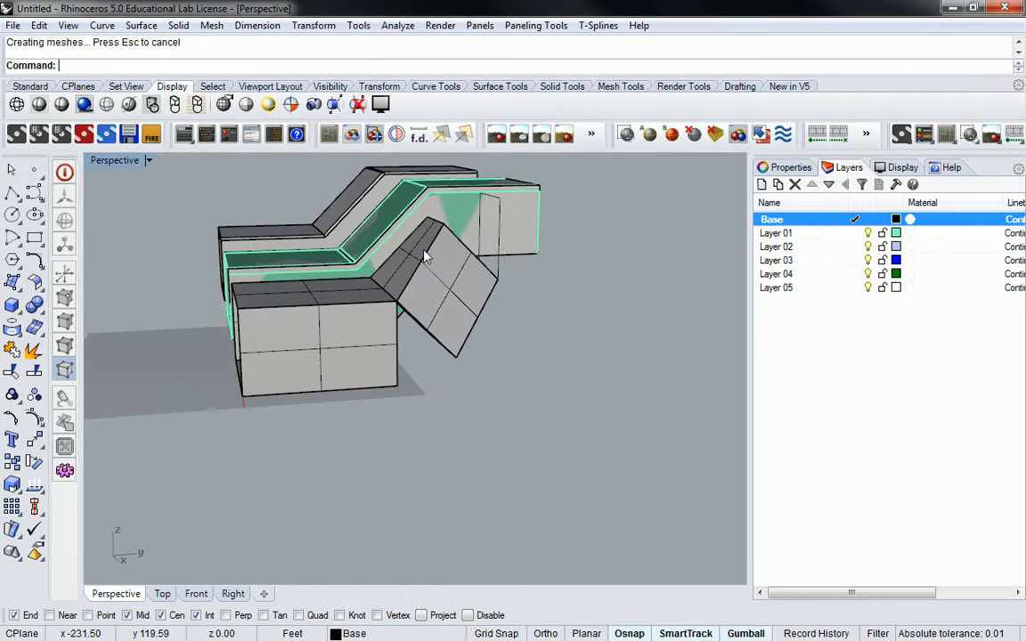
Step: Extrude the upper vertical rectangle away from the sloping volume along the green gumball axis into an open-ended box
click(497, 316)
scroll(497, 316, up, 5)
right_drag(497, 317, 680, 275)
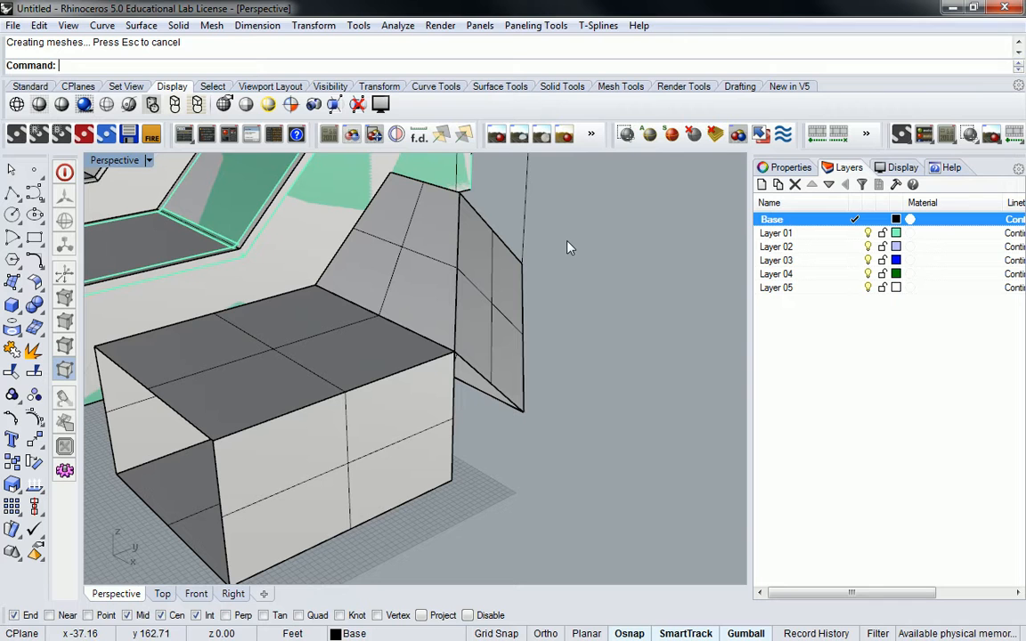
right_drag(522, 284, 544, 314)
click(513, 298)
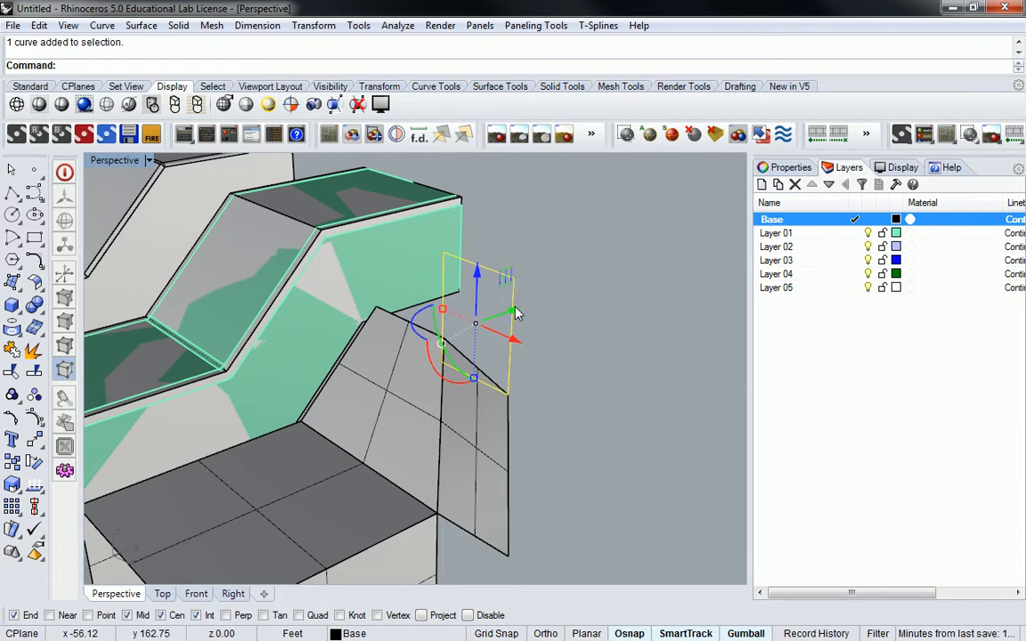
drag(515, 314, 675, 278)
right_drag(616, 415, 486, 334)
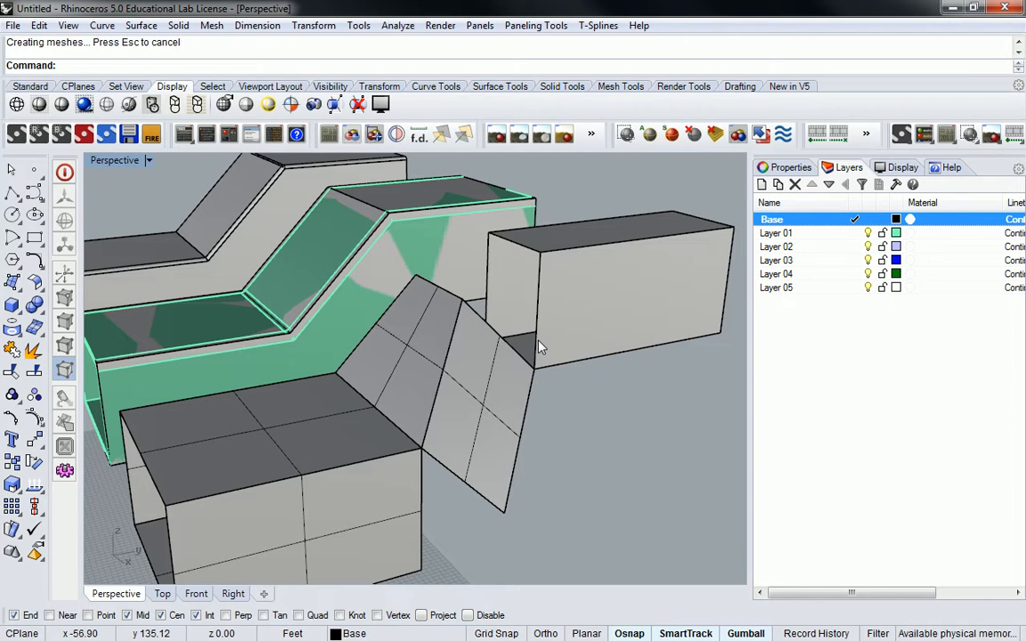
Step: Examine the joints between the lower box, the sloping volume and the upper box from several sides
mouse_move(540, 349)
right_down()
mouse_move(457, 377)
mouse_move(470, 394)
mouse_move(518, 276)
mouse_move(430, 205)
mouse_move(521, 318)
mouse_move(534, 360)
right_up()
click(521, 318)
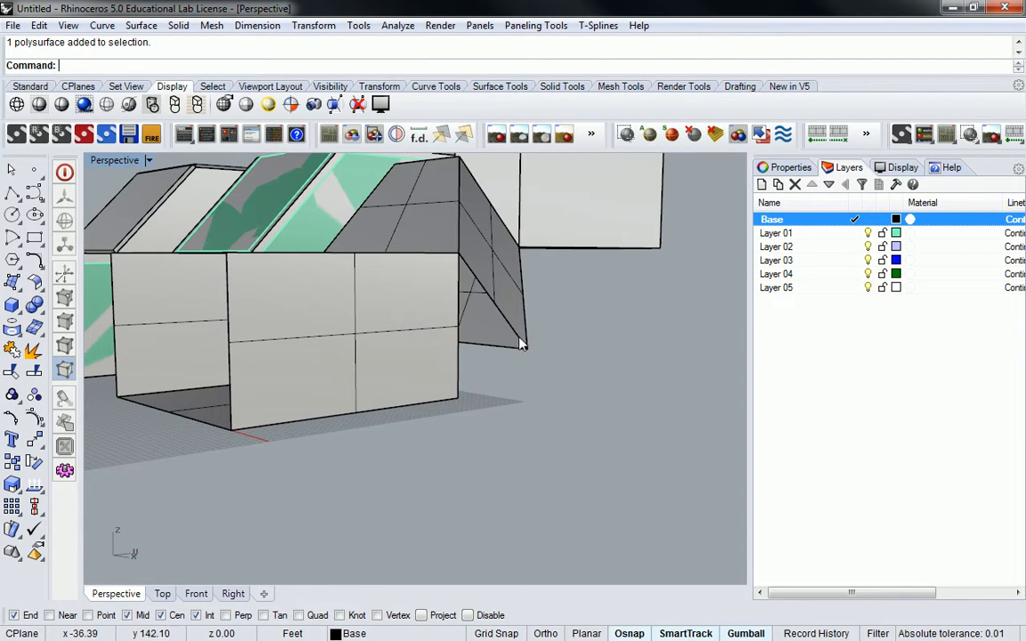
click(517, 338)
click(586, 374)
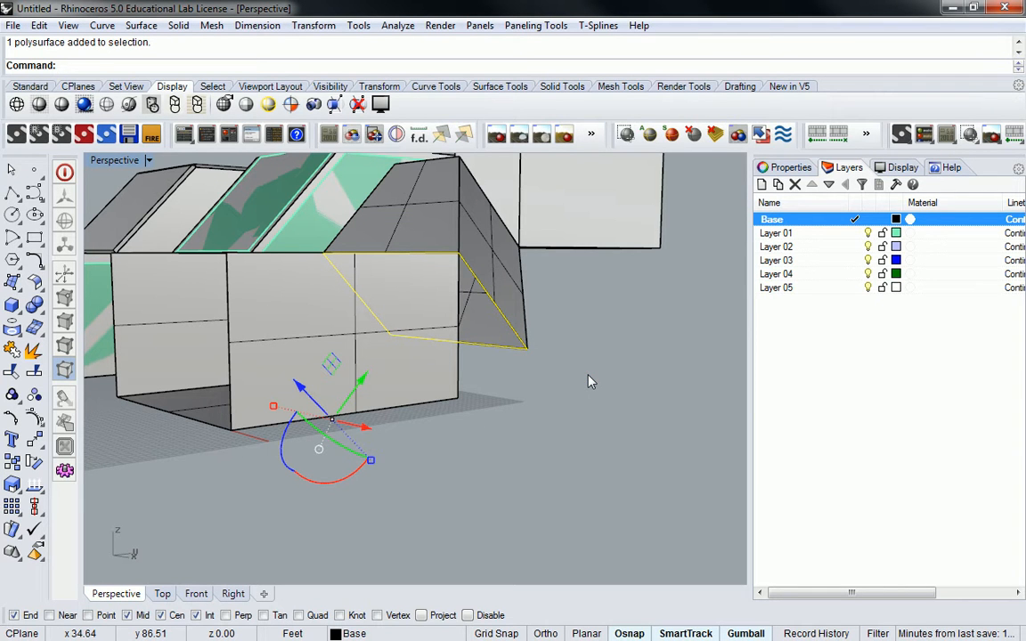
click(477, 246)
right_drag(515, 246, 413, 303)
key(Escape)
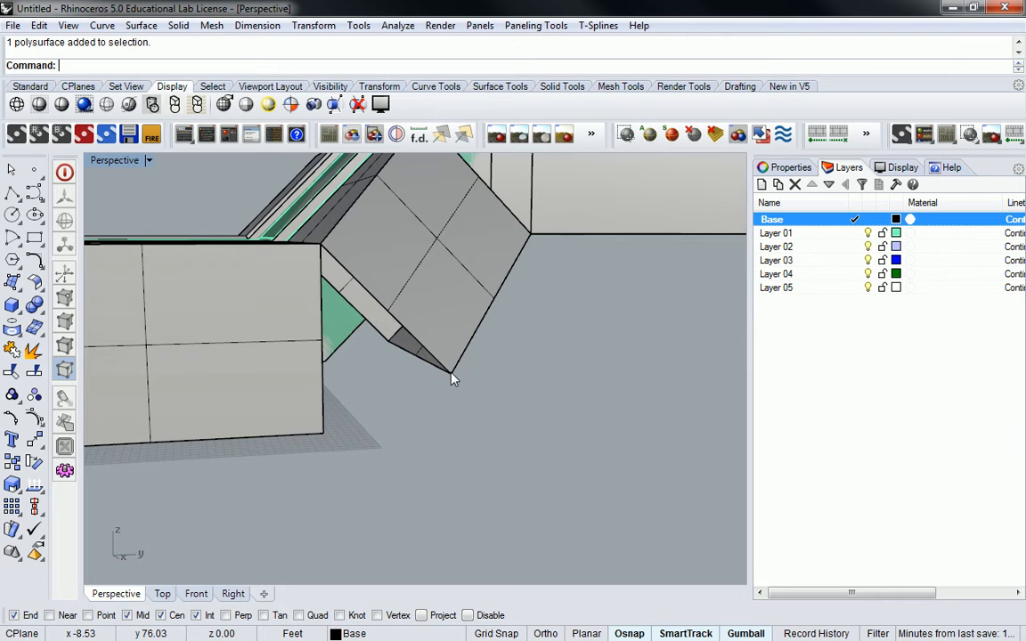
right_drag(330, 439, 540, 381)
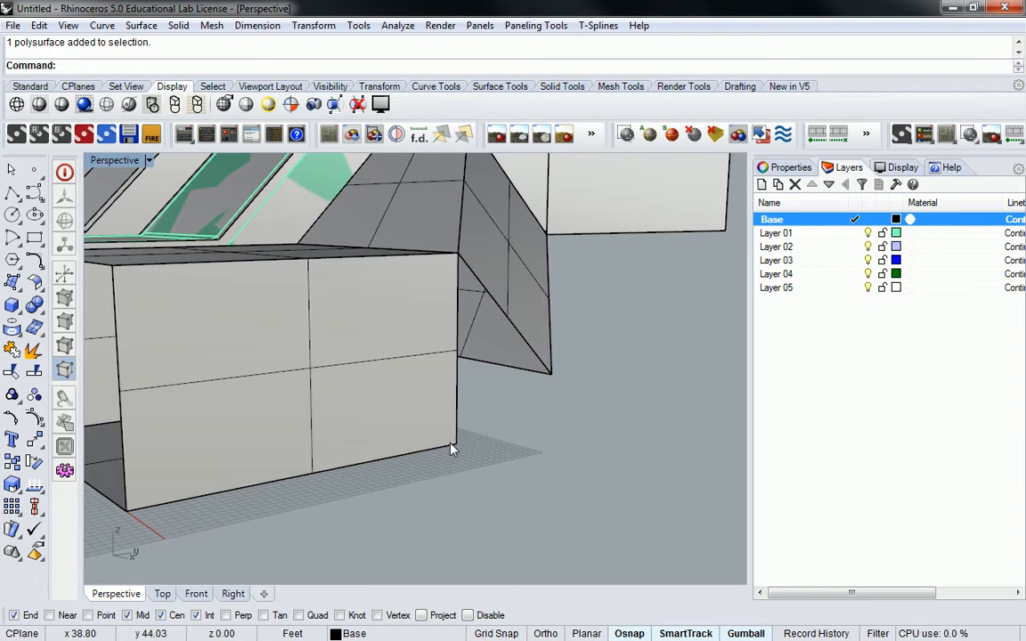
right_drag(452, 446, 484, 285)
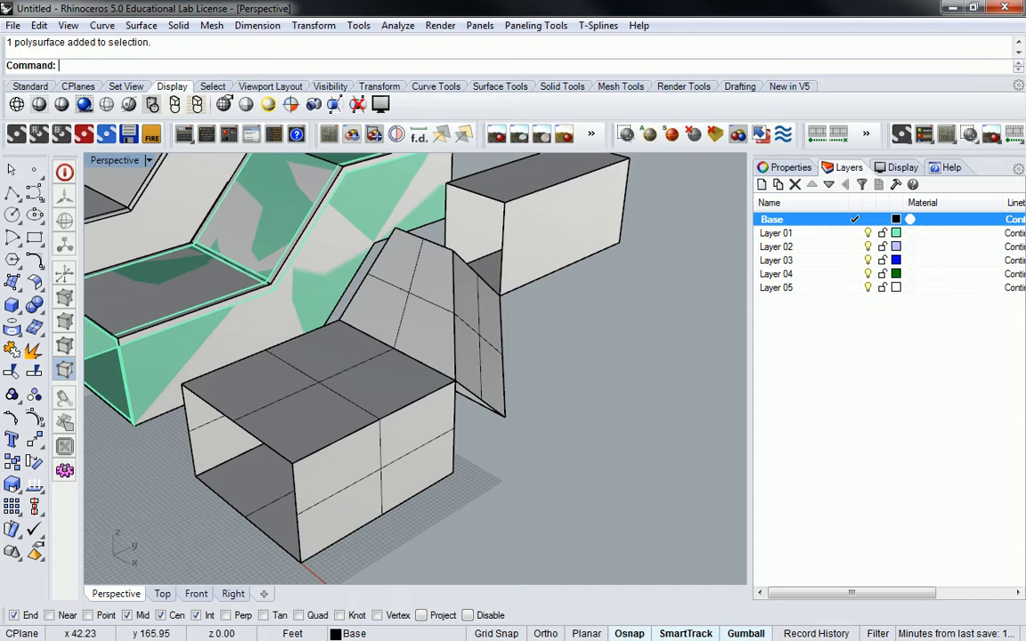
right_drag(588, 200, 421, 272)
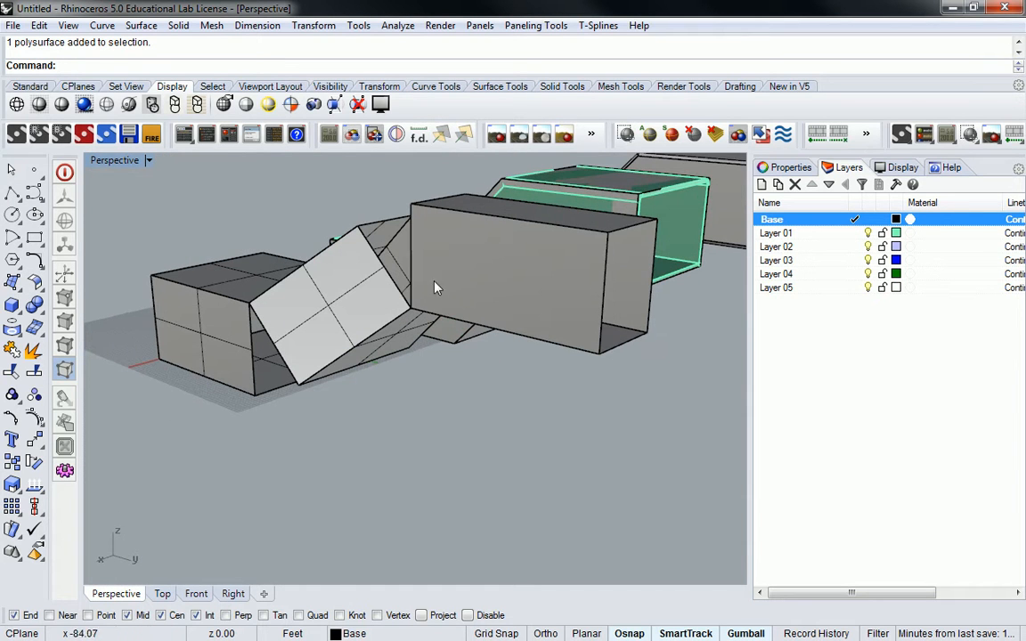
Step: Undo the extrusion of the upper box and the loft of the sloping middle volume
key(ctrl+z)
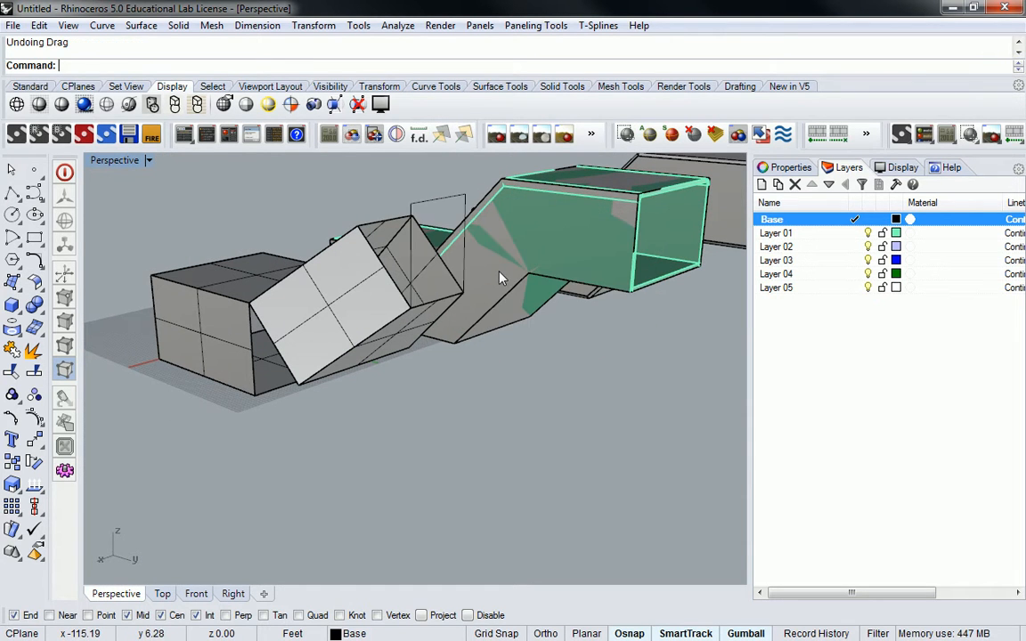
key(ctrl+z)
right_drag(428, 301, 545, 314)
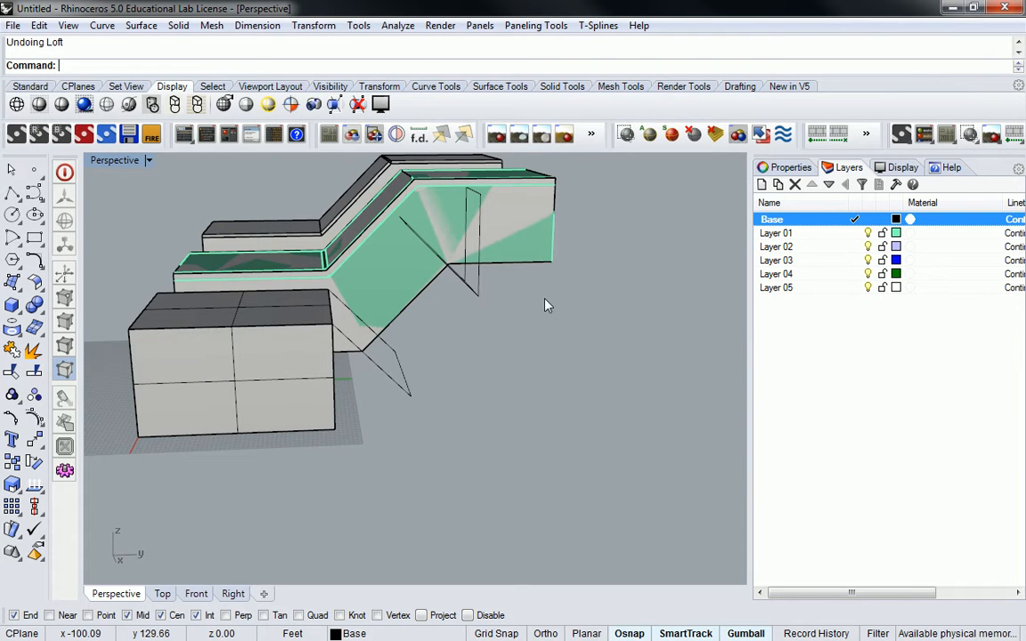
right_drag(428, 270, 544, 304)
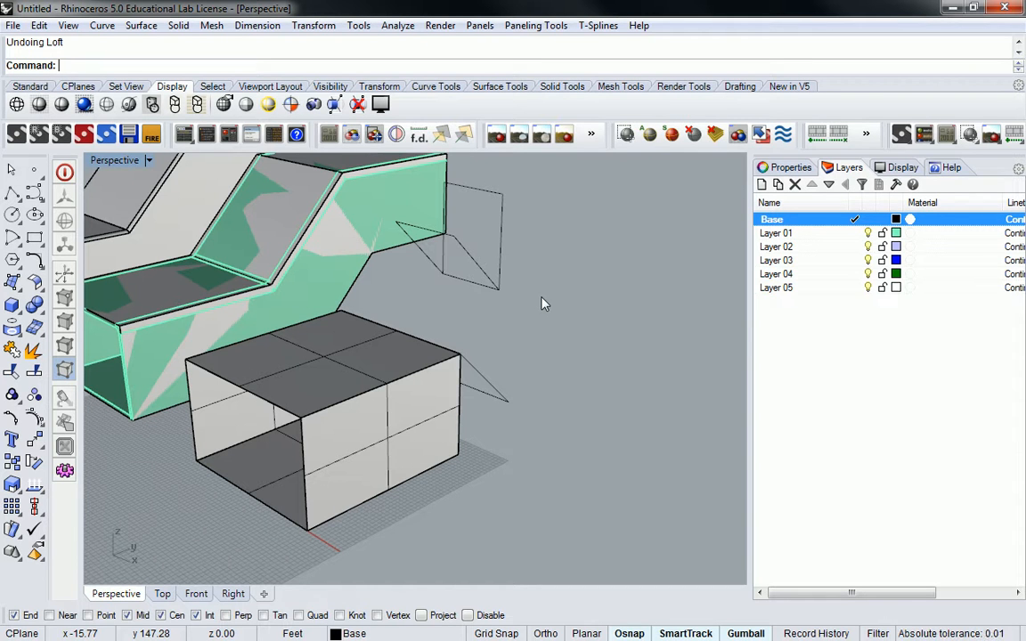
right_drag(553, 286, 515, 279)
Step: Lengthen the upper tilted rectangle past its lower corner with Scale1D from its upper corner, and delete the upper vertical rectangle
click(481, 259)
key(Escape)
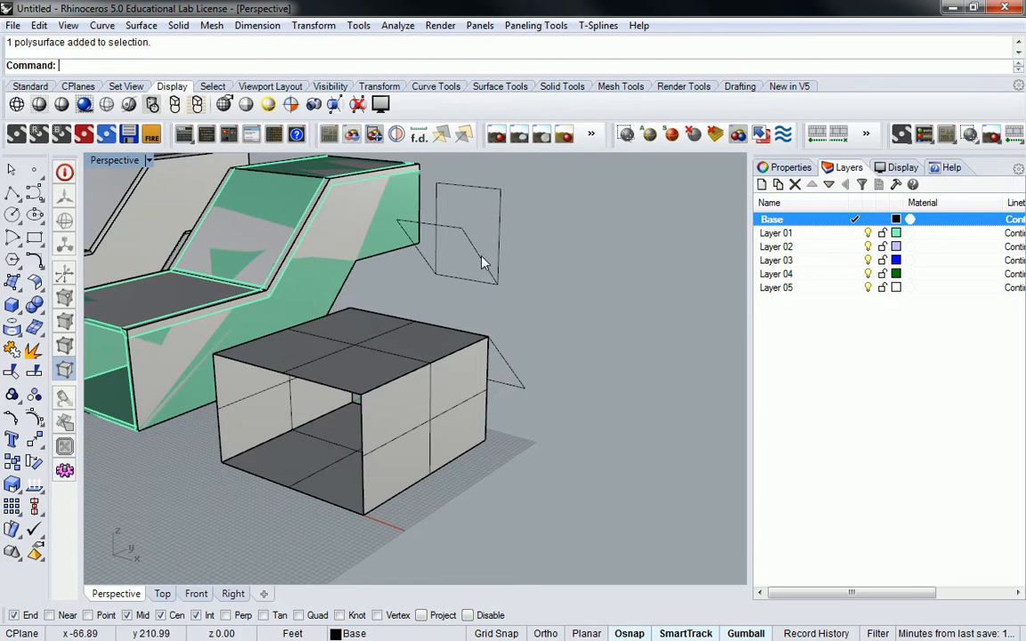
click(486, 259)
text(Scale1D)
key(Return)
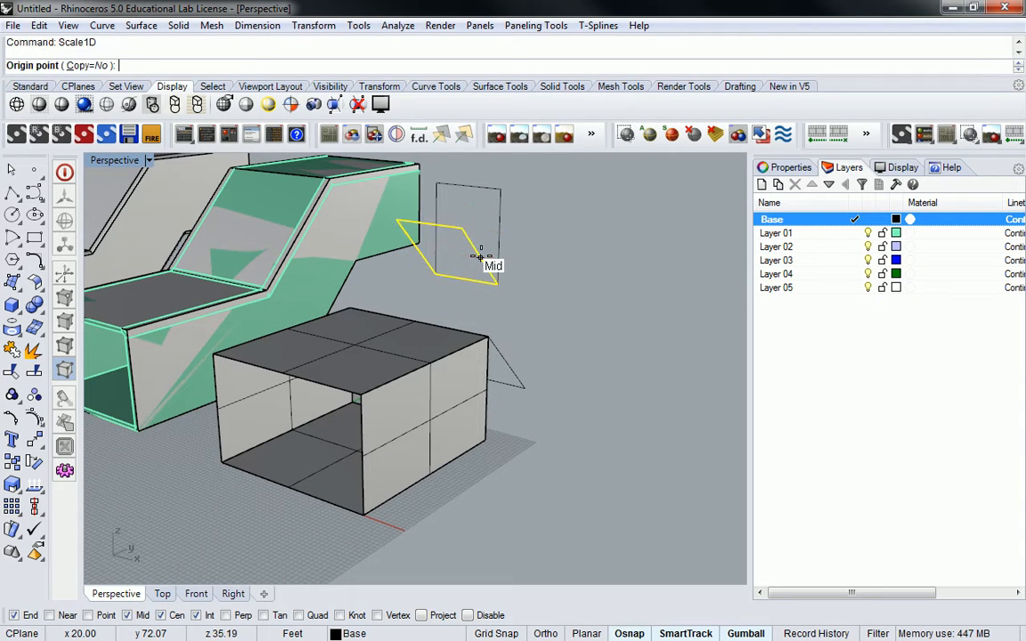
click(460, 229)
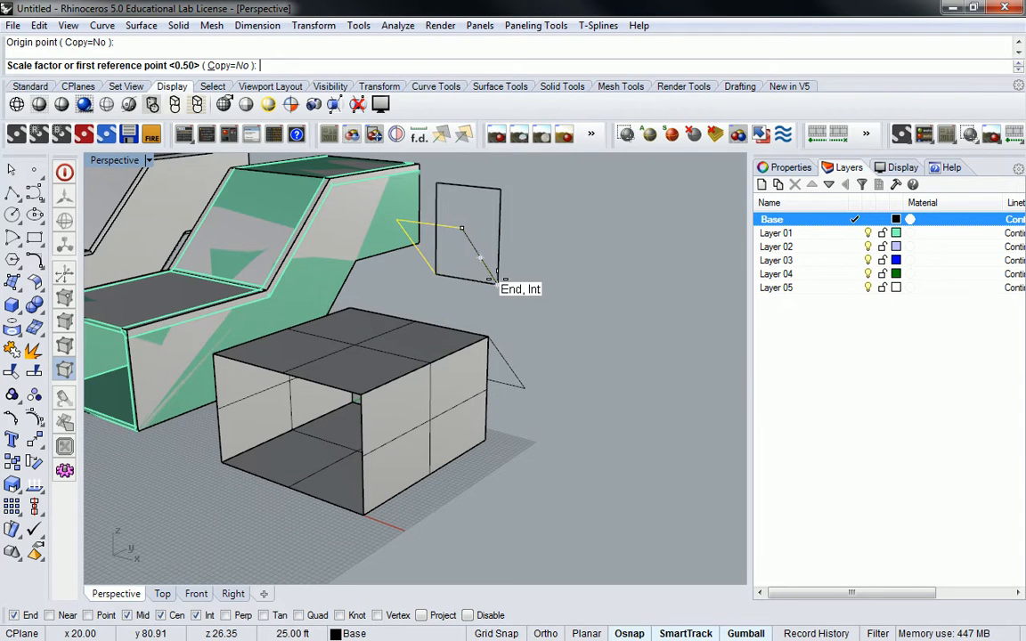
click(497, 285)
click(521, 315)
right_drag(535, 321, 530, 298)
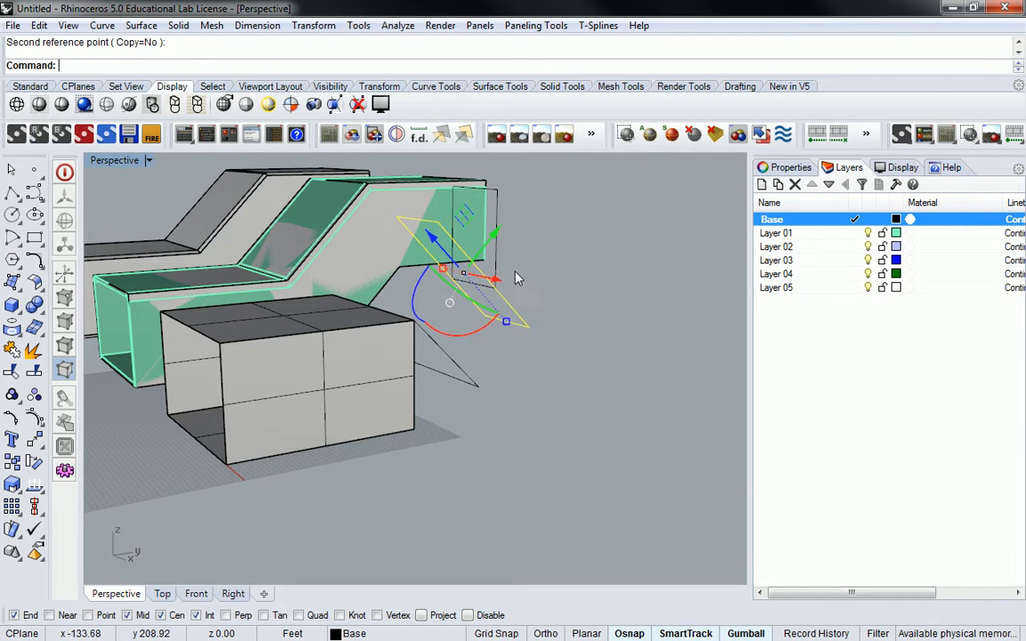
click(498, 246)
key(Delete)
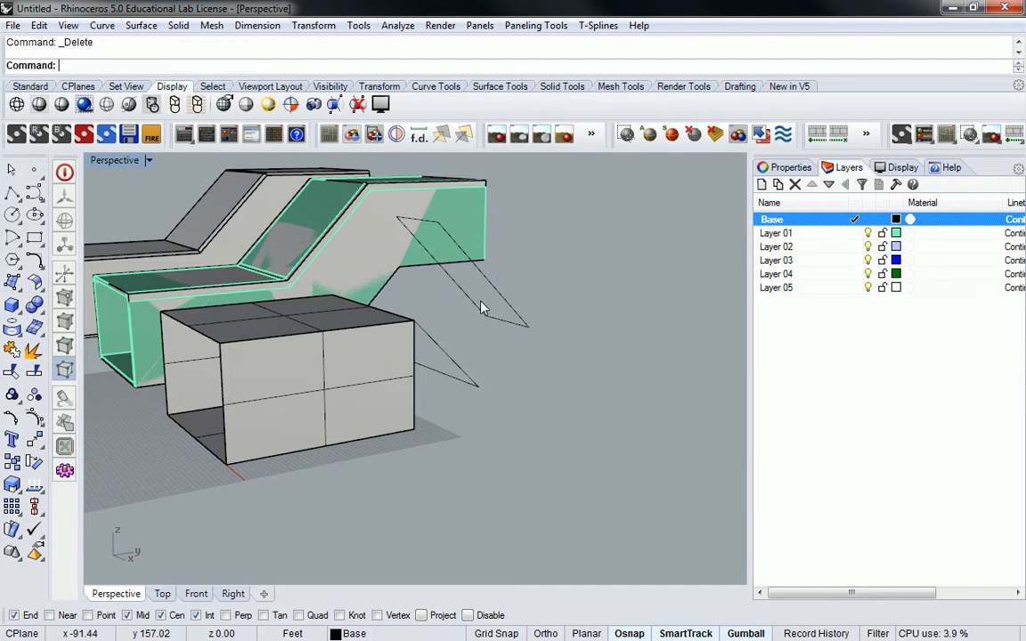
Step: Try to rotate the lengthened tilted rectangle about its lower corner in the Right view, and undo the rotation
click(529, 320)
text(S)
key(BackSpace)
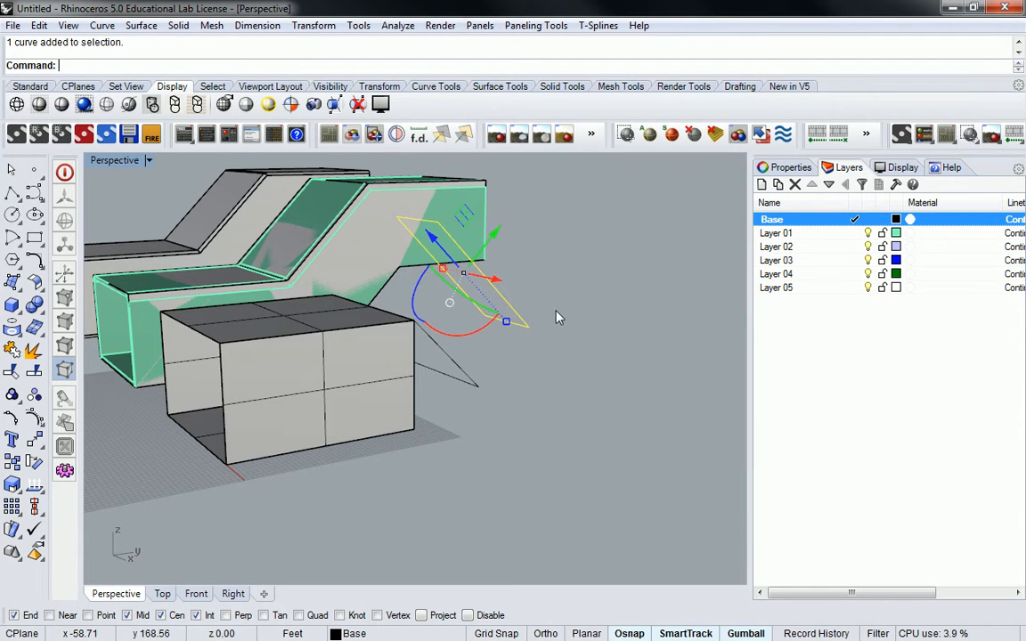
text(Rotate)
key(Return)
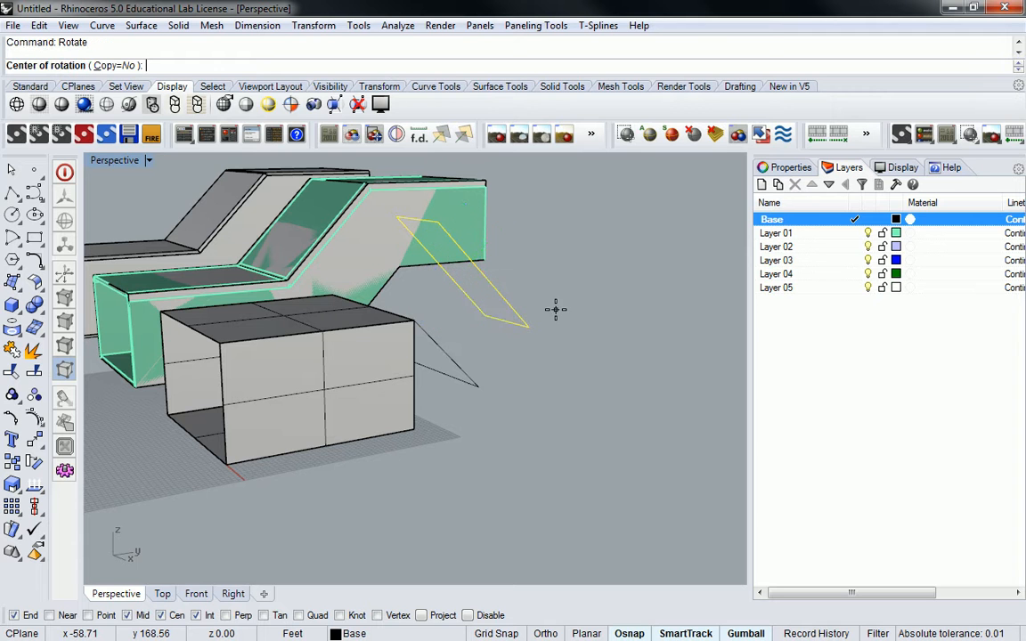
click(529, 328)
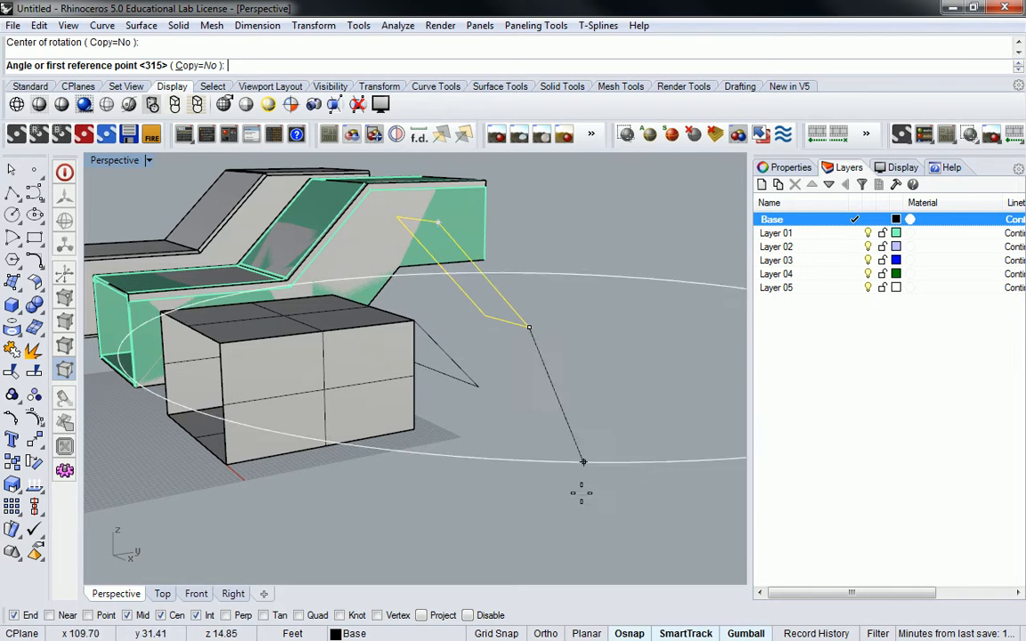
double_click(114, 160)
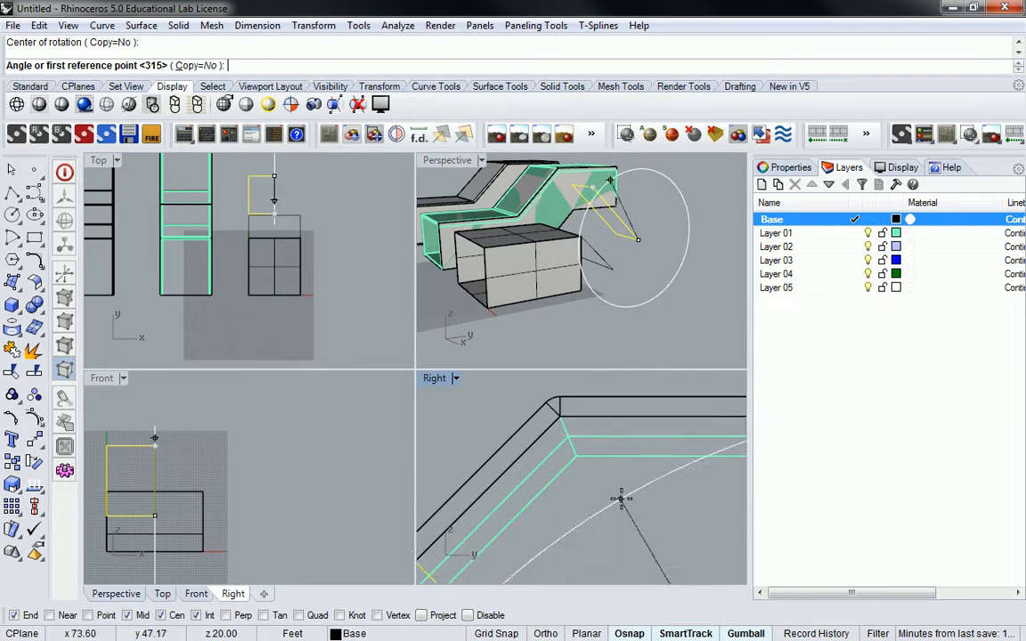
scroll(621, 499, down, 5)
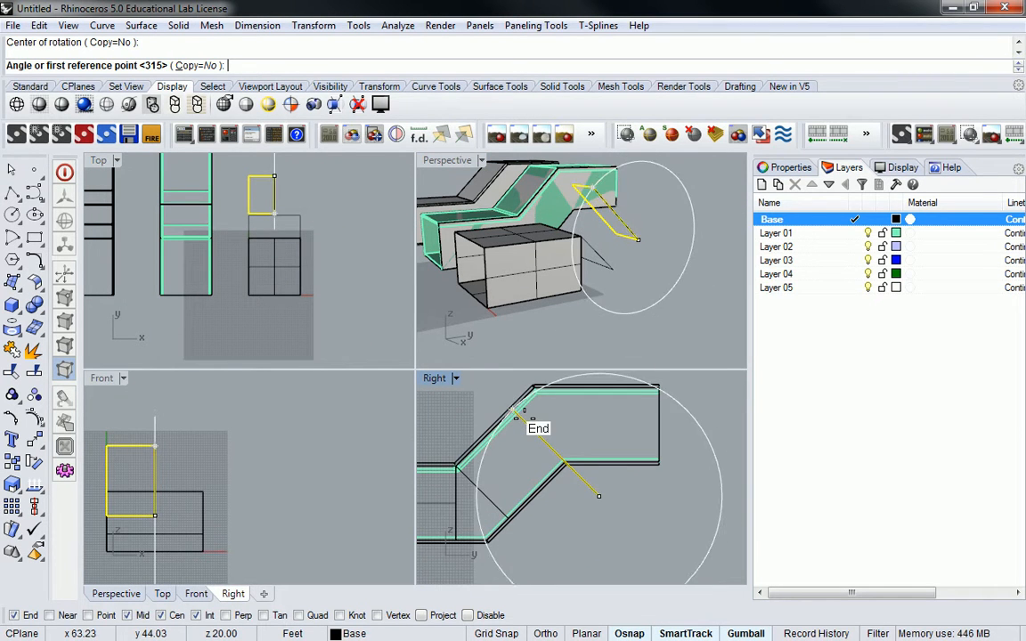
click(526, 414)
click(606, 417)
right_drag(688, 254, 604, 226)
key(ctrl+z)
Step: Copy the lengthened tilted rectangle in place
text(Copy)
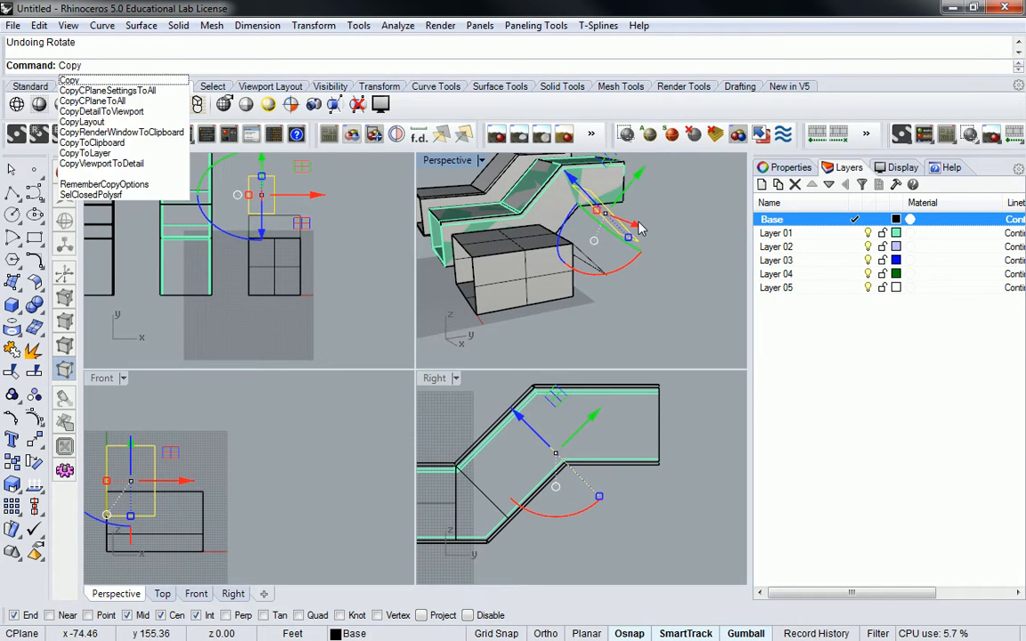
key(Return)
scroll(640, 230, up, 4)
click(644, 260)
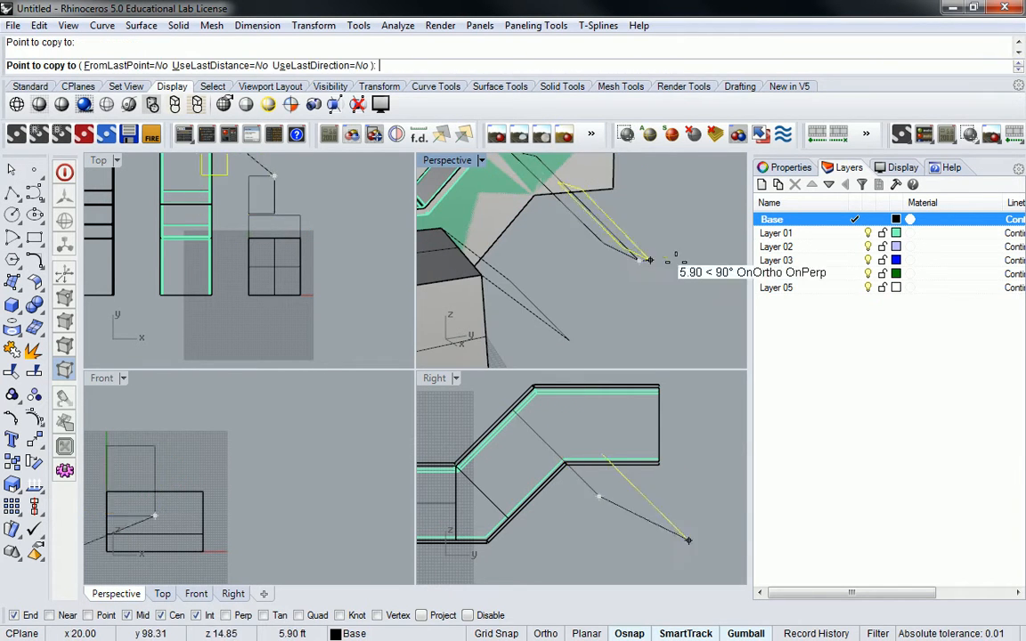
key(Escape)
Step: Rotate one copy of the lengthened tilted rectangle about its lower end to vertical, working in the Right view
click(624, 248)
click(660, 274)
text(Rot)
key(Return)
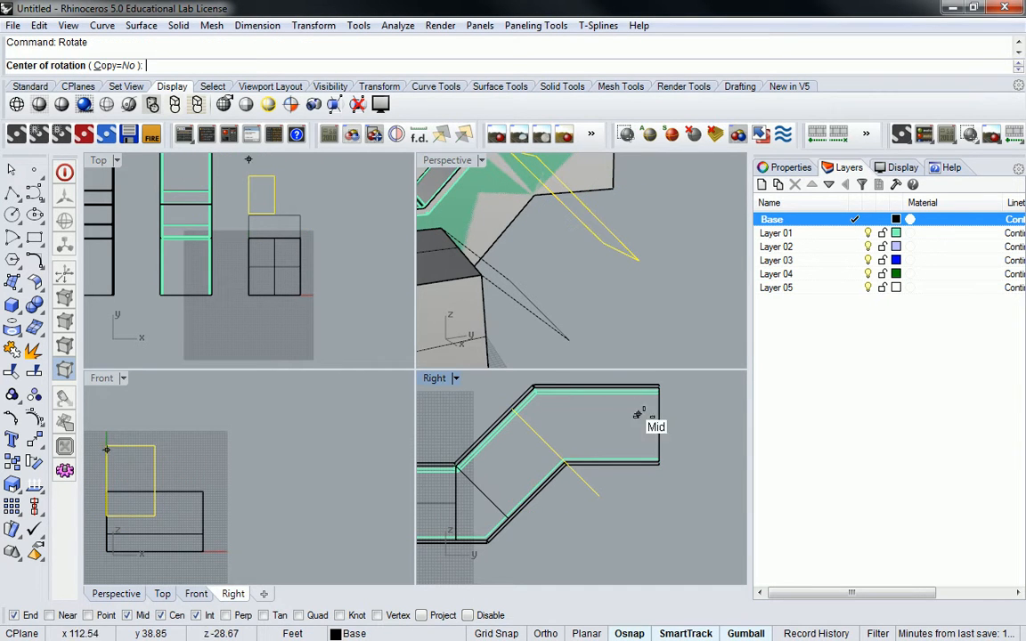
click(599, 495)
click(514, 411)
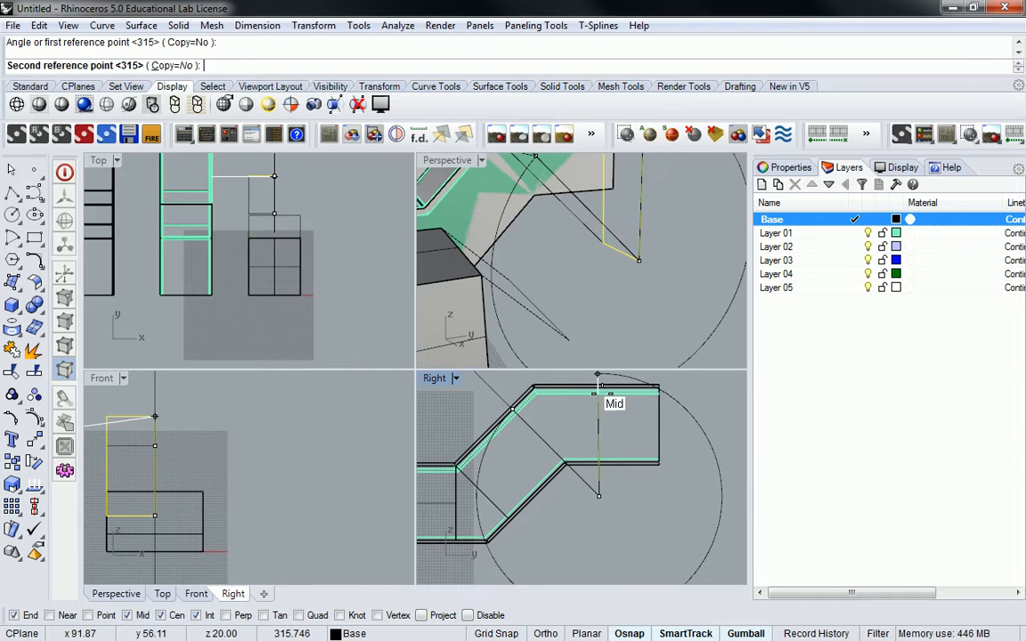
click(598, 390)
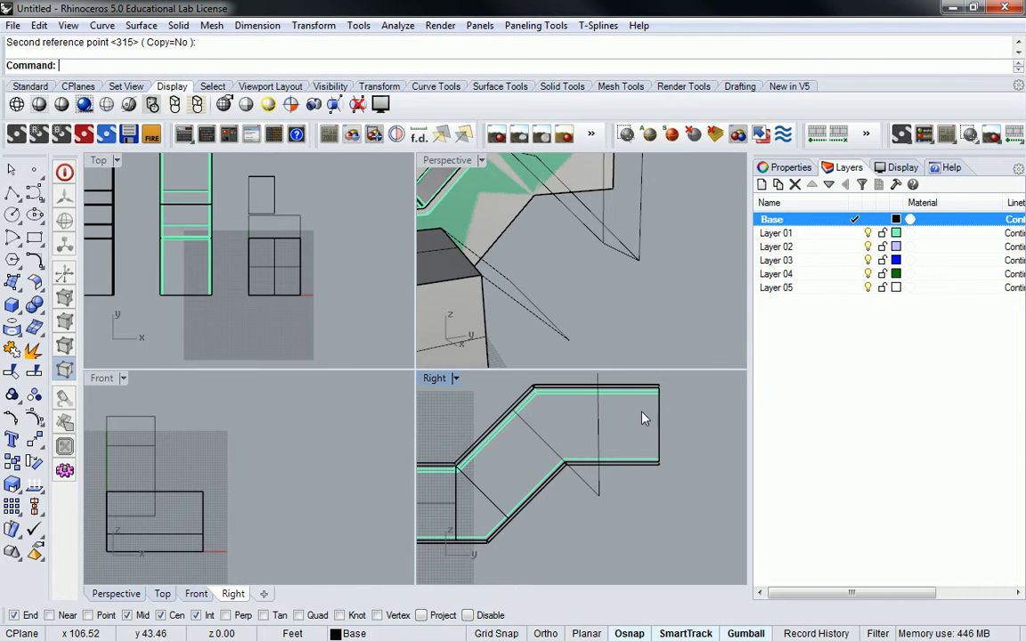
Step: Loft the lower tilted rectangle to the lengthened upper tilted rectangle with the Normal style and no simplification
scroll(599, 430, up, 6)
scroll(634, 220, down, 9)
right_drag(635, 220, 674, 287)
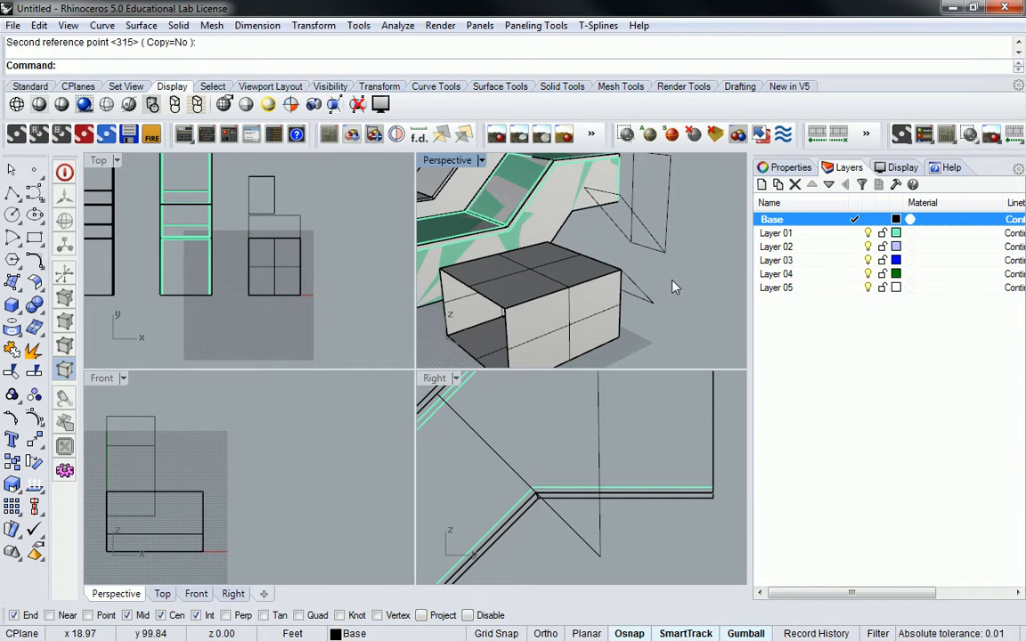
text(loft)
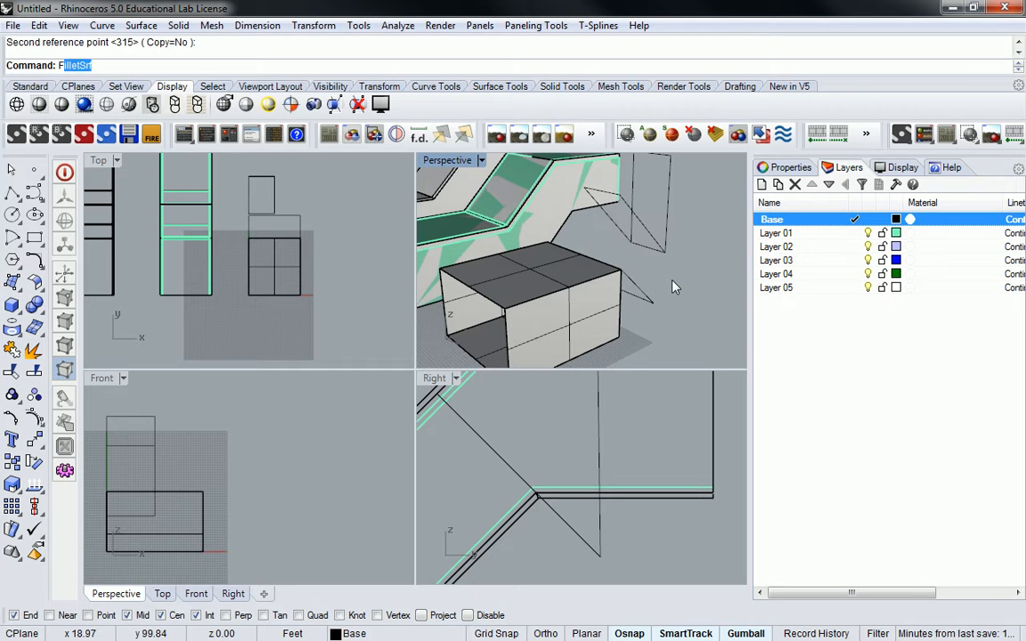
key(Return)
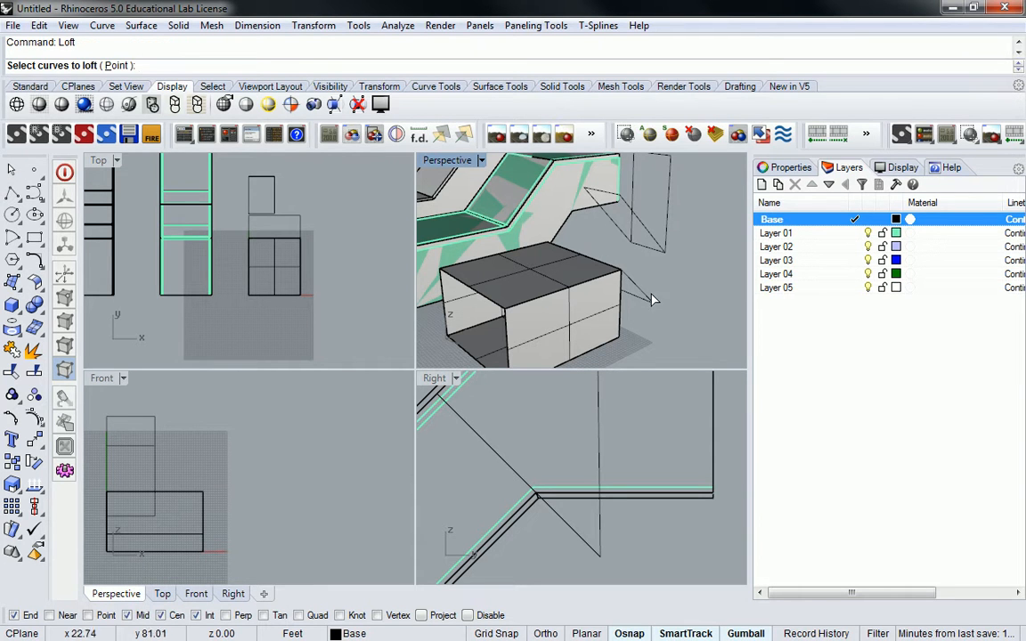
click(594, 269)
click(615, 210)
key(Return)
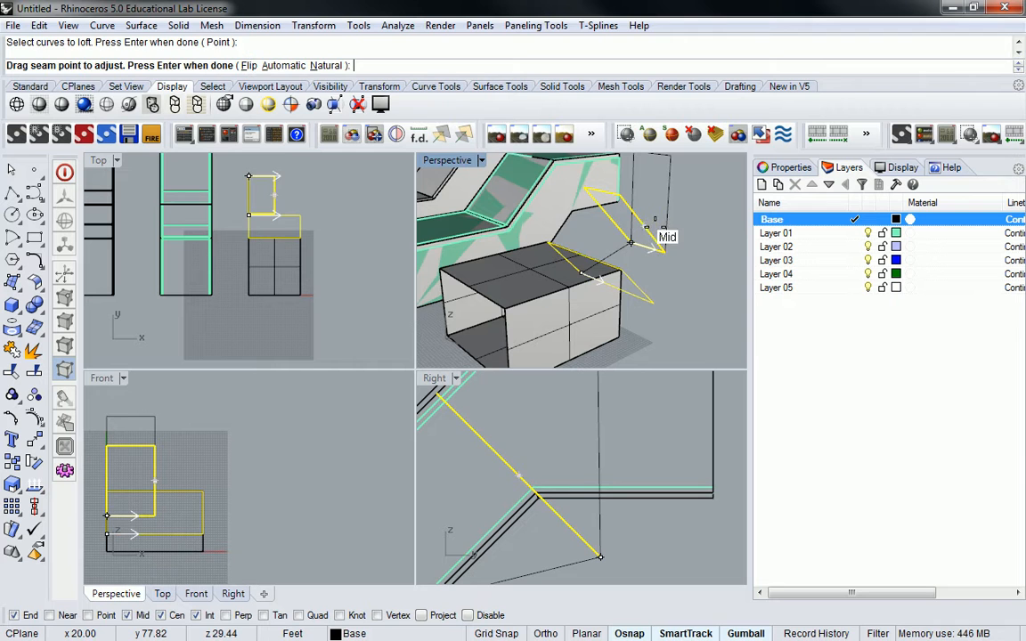
key(Return)
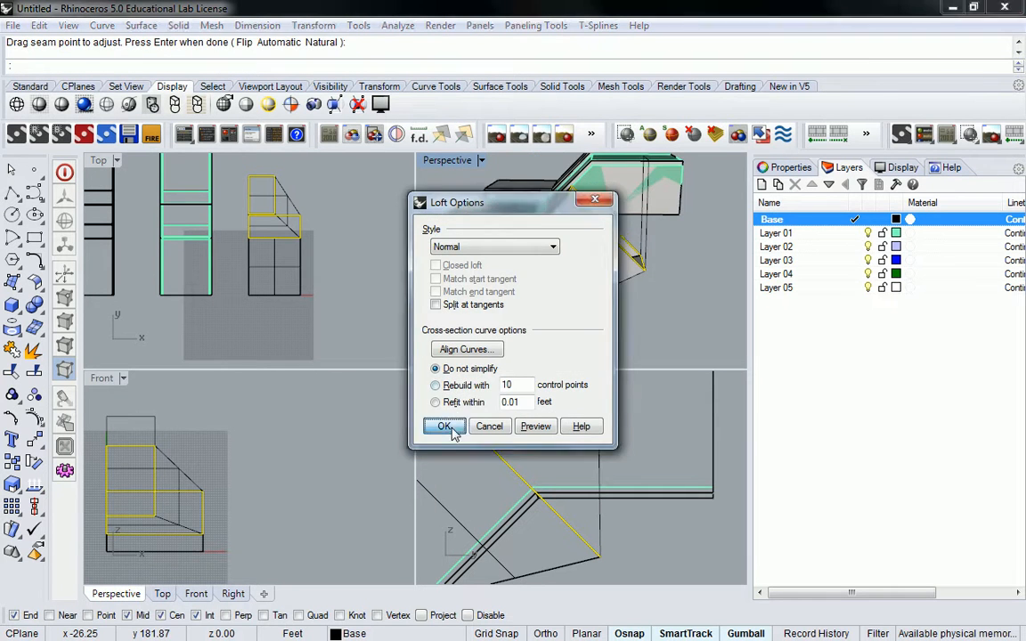
click(443, 427)
right_drag(592, 237, 581, 196)
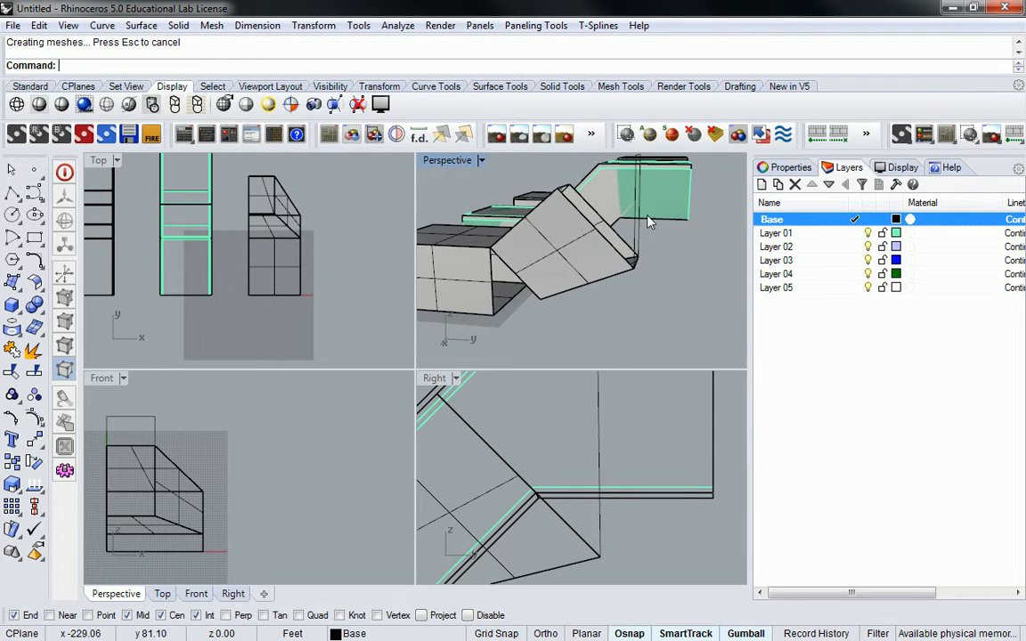
Step: Extrude the rotated vertical rectangle away from the sloping volume into an open-ended upper box
click(571, 189)
click(691, 264)
right_drag(677, 267, 650, 203)
mouse_move(727, 216)
ctrl+mouse_down()
mouse_move(738, 214)
mouse_move(681, 219)
mouse_move(710, 221)
mouse_move(699, 210)
mouse_move(700, 223)
mouse_move(742, 214)
ctrl+mouse_up()
click(701, 224)
click(678, 227)
right_drag(562, 248, 629, 238)
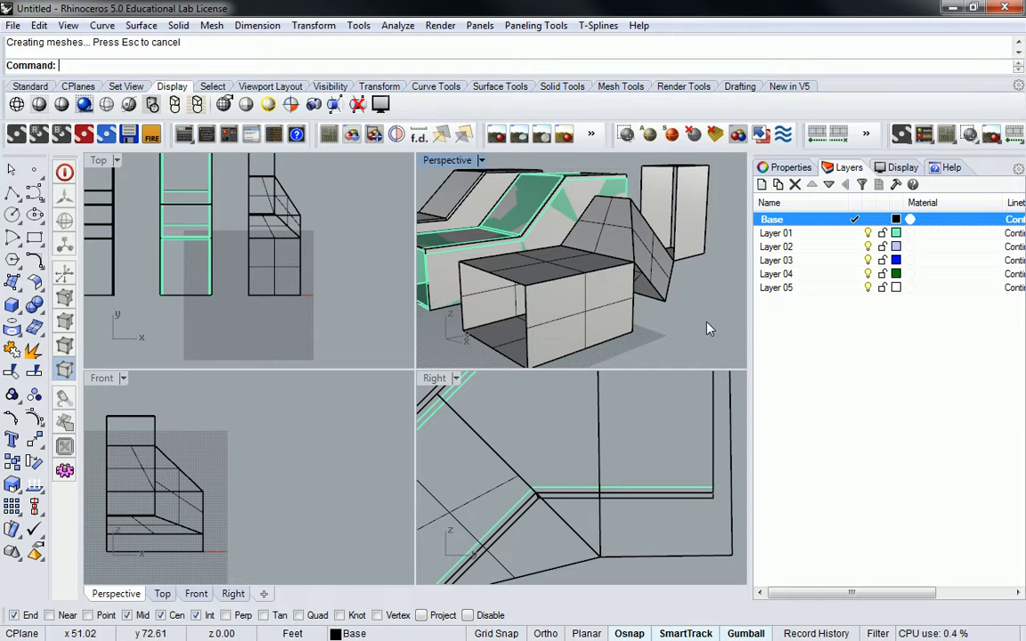
Step: Undo the trial upper box, loft, rotation, copy, deletion and scaling back to the original upper rectangles, keeping the lower box loft
key(ctrl+z)
key(ctrl+z)
key(ctrl+z)
key(ctrl+z)
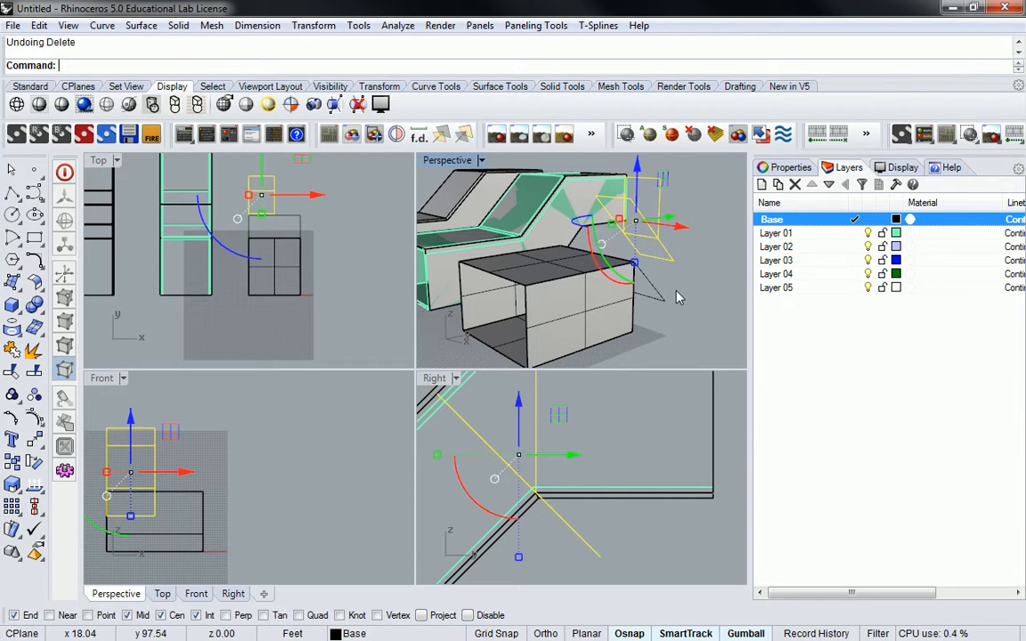
key(ctrl+z)
key(ctrl+z)
key(ctrl+y)
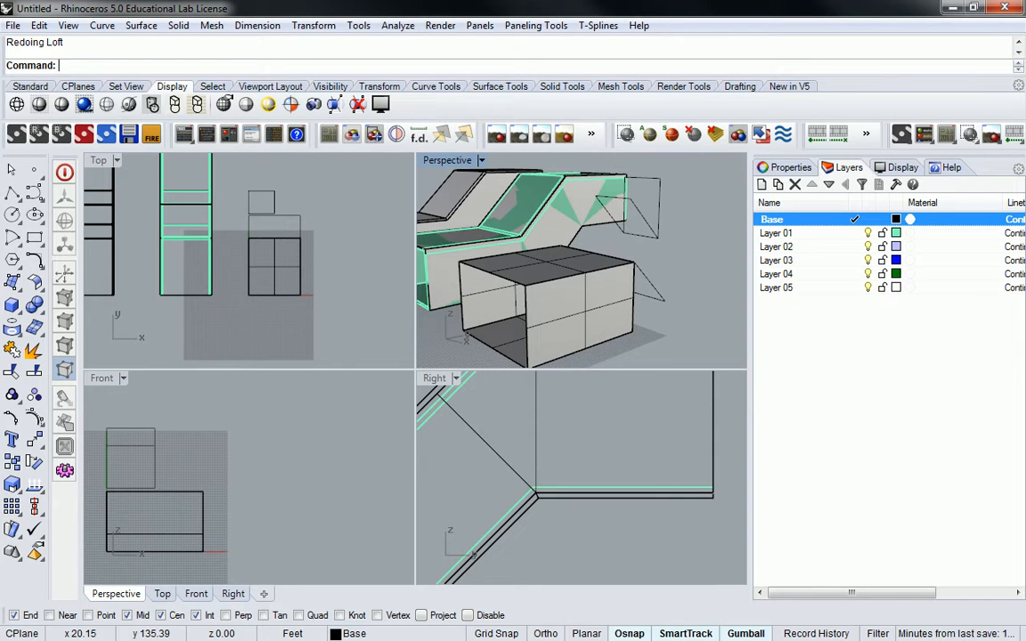
Step: Loft the two original tilted rectangles above the lower box into the sloping middle volume
right_drag(683, 233, 641, 236)
click(641, 239)
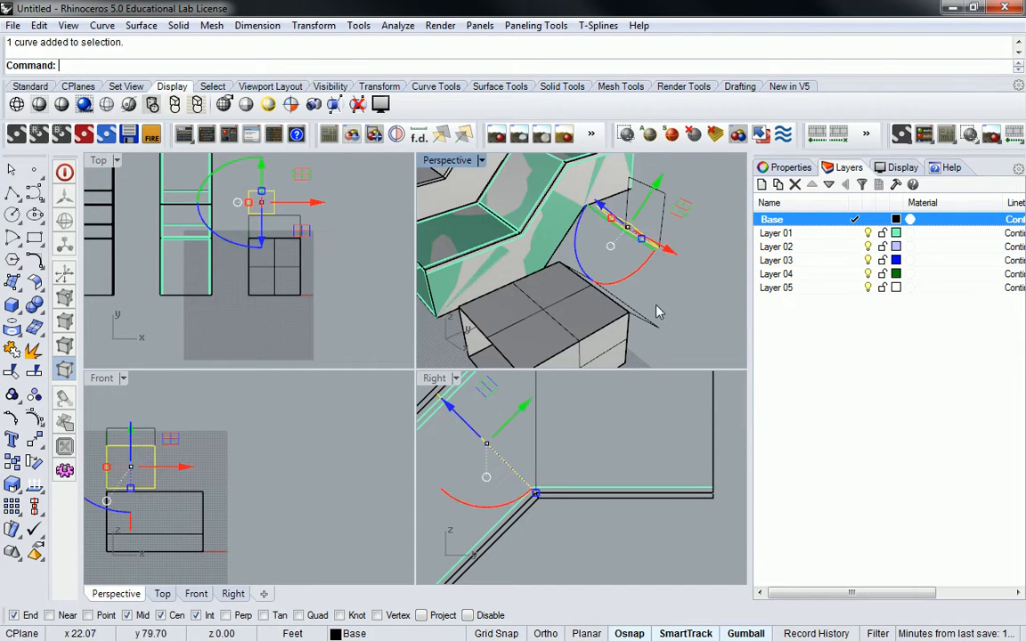
text(Loft)
key(Return)
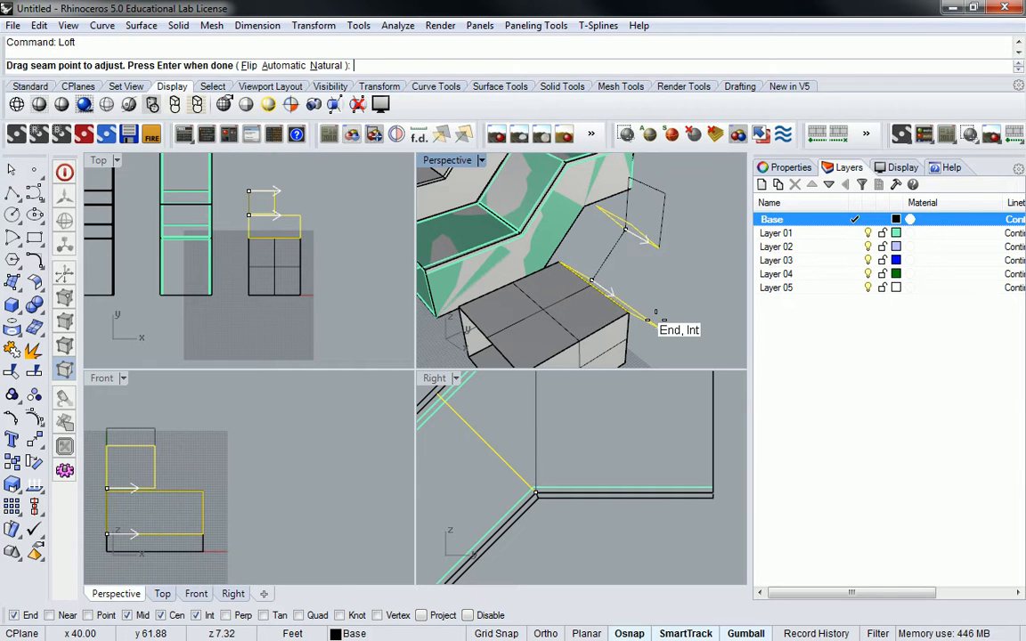
key(Return)
click(443, 425)
Step: Extrude the upper vertical rectangle away from the sloping volume along the green gumball axis into an open-ended box
click(672, 212)
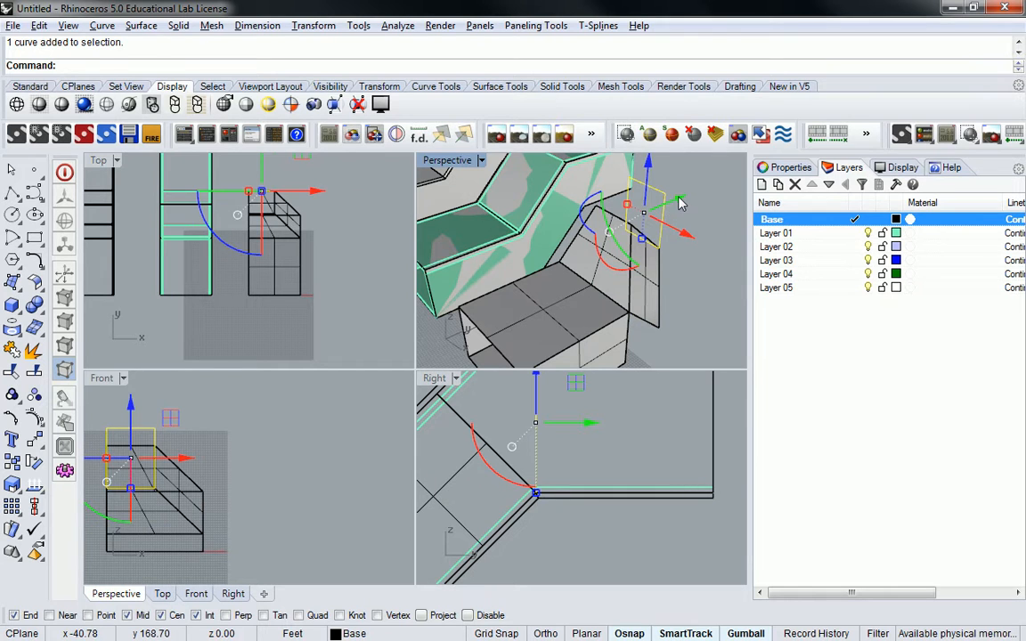
drag(680, 202, 726, 171)
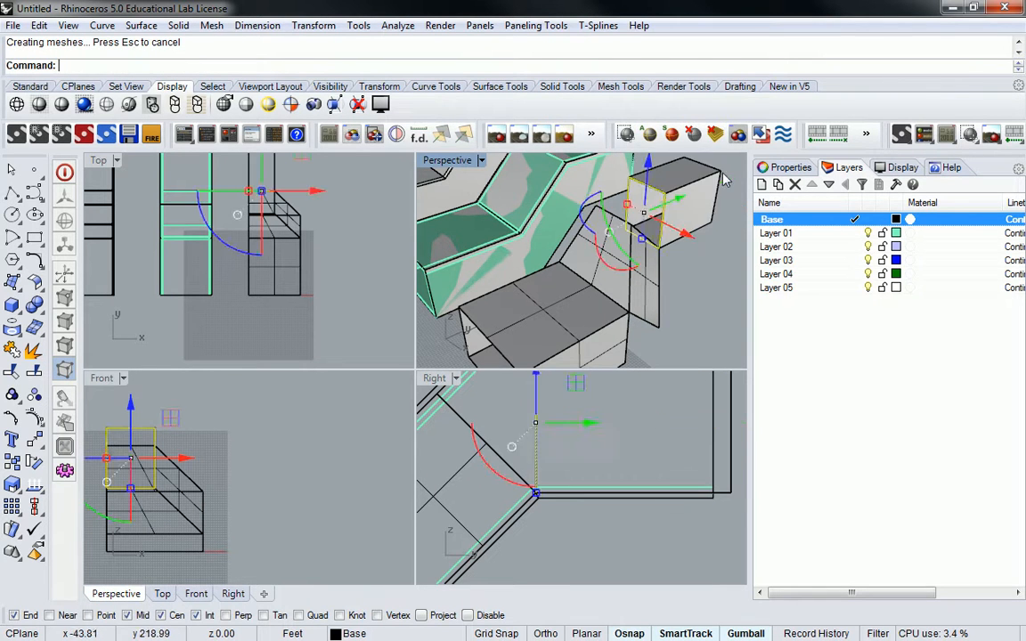